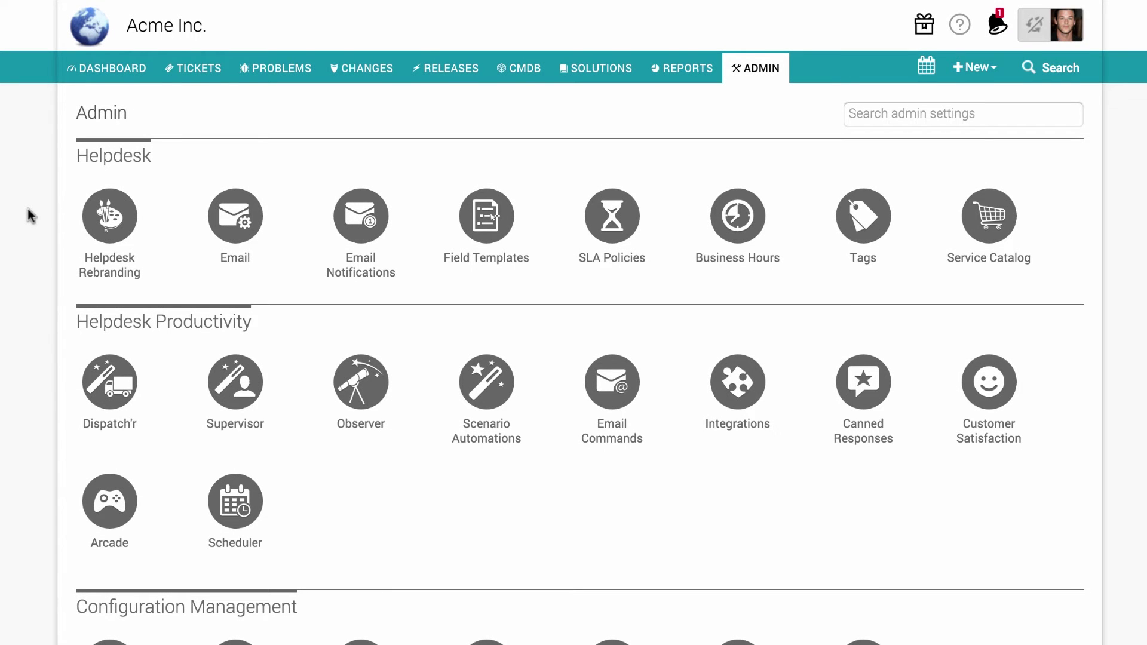
- Open the Requesters list under User Management and start an import of requesters
scroll(27, 206, "down", 6)
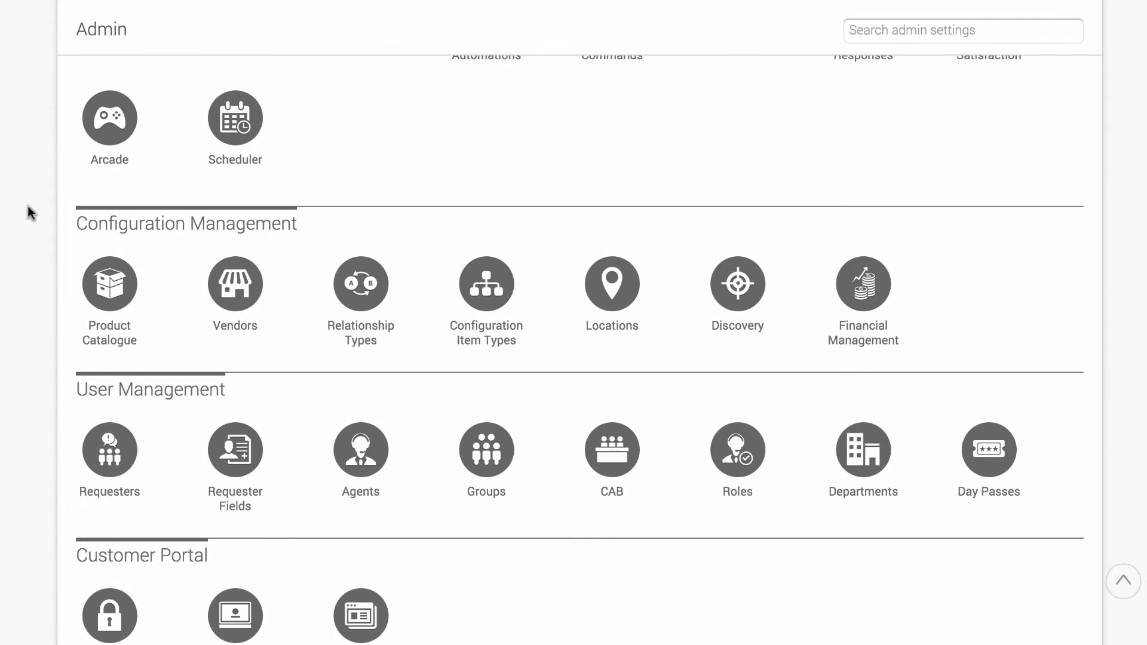
left_click(109, 449)
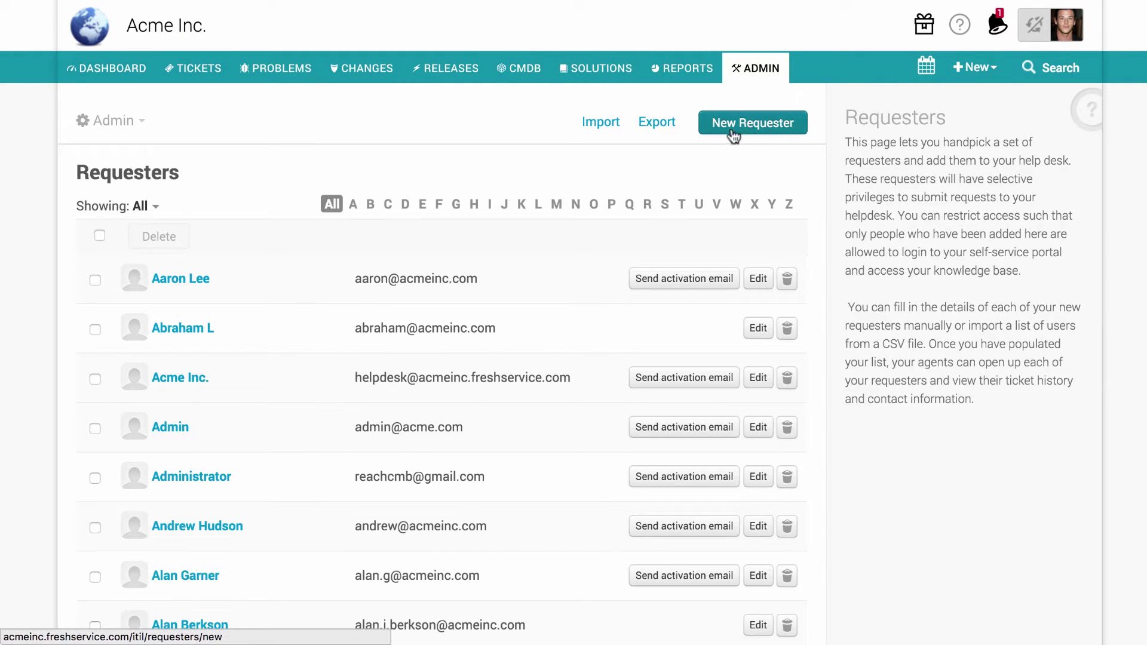
left_click(599, 124)
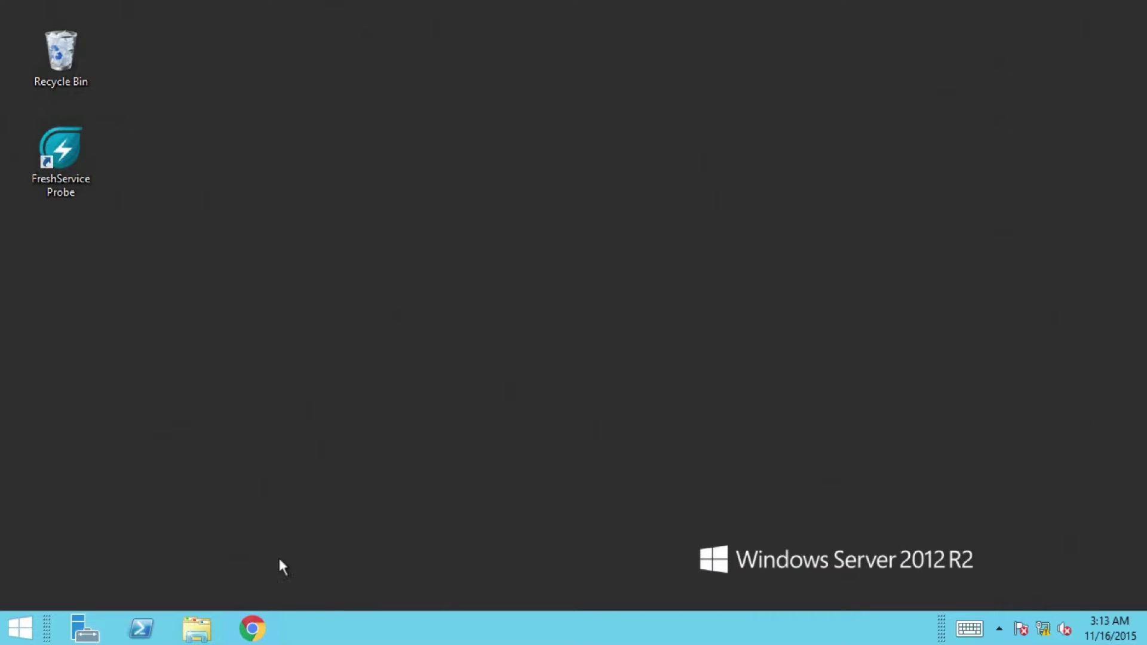
key("super")
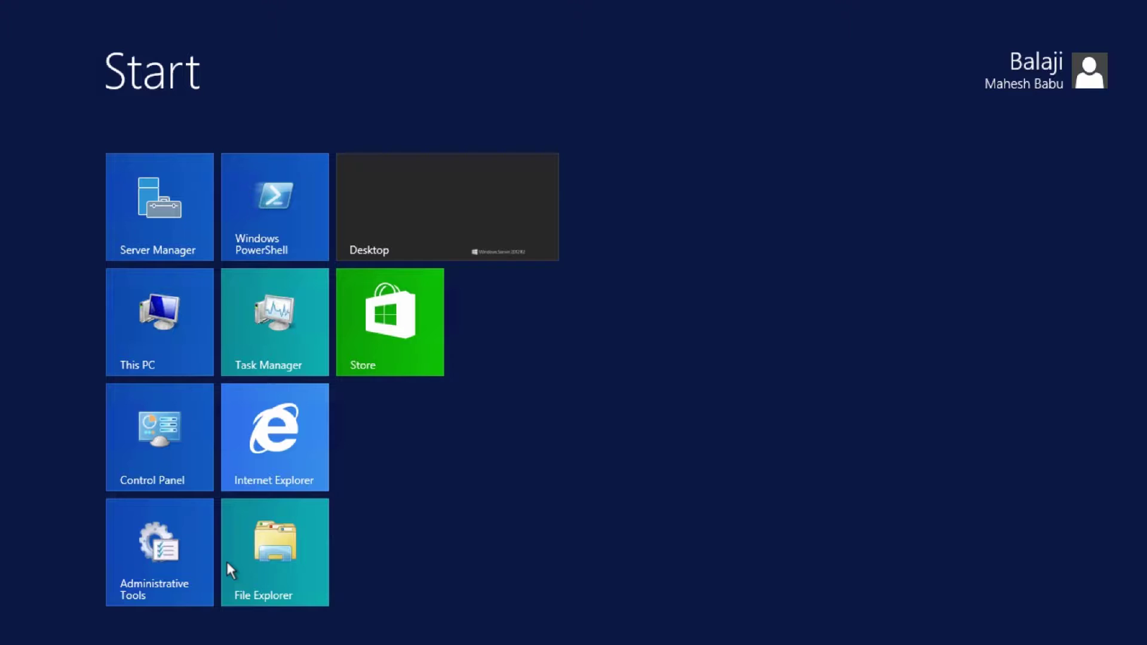
type("iis")
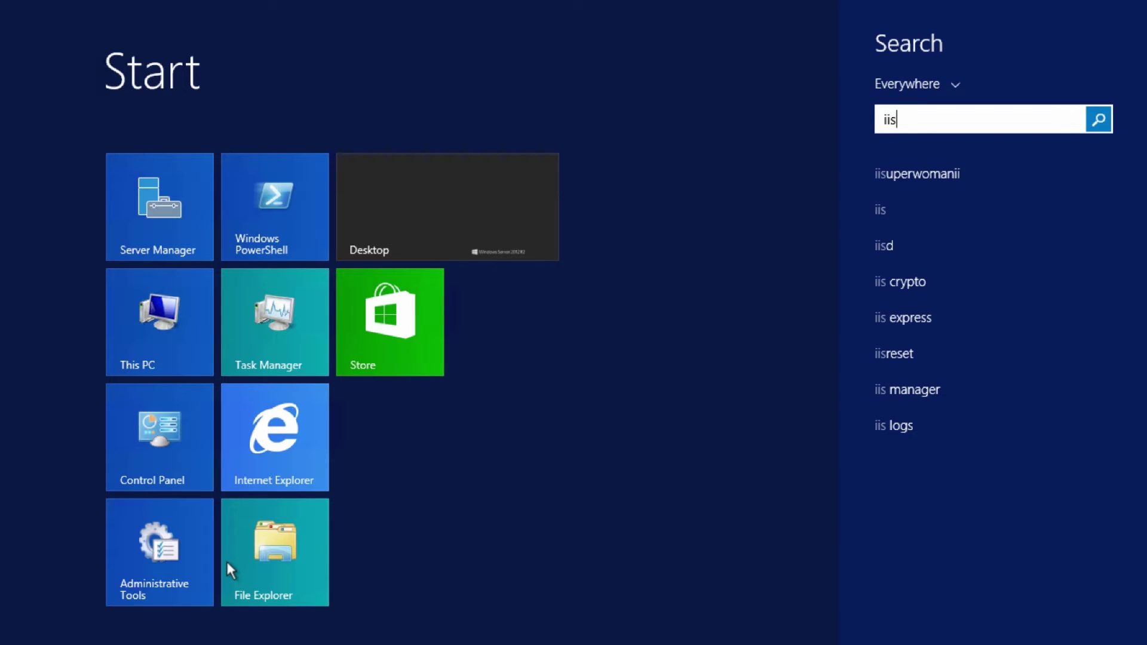
key("BackSpace")
key("BackSpace")
key("BackSpace")
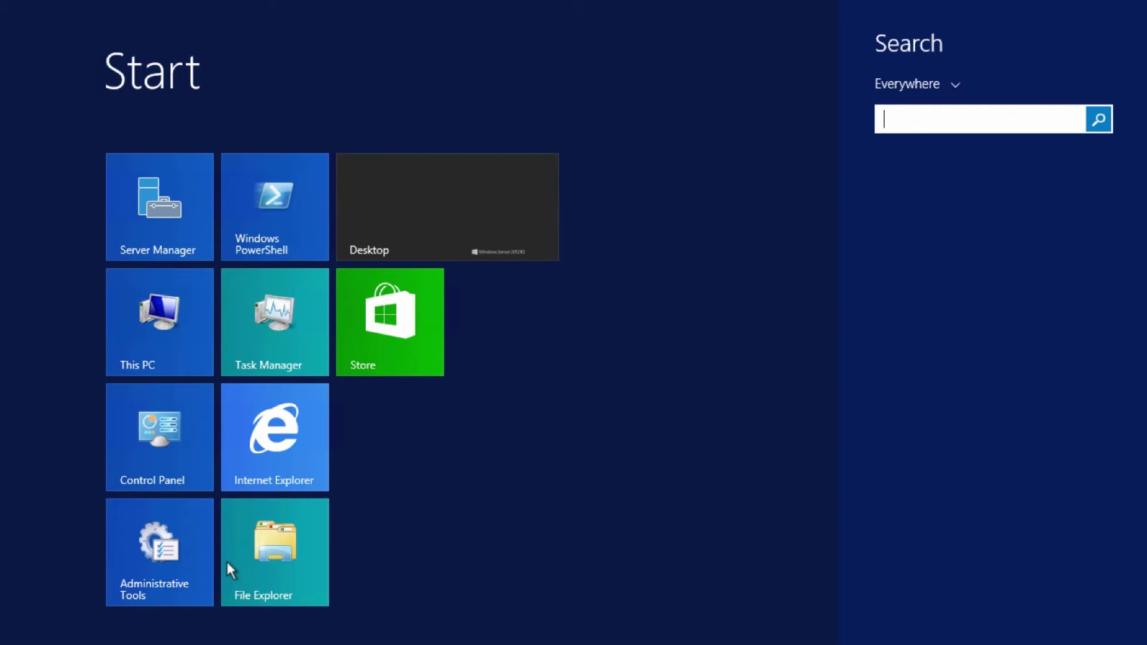
key("super")
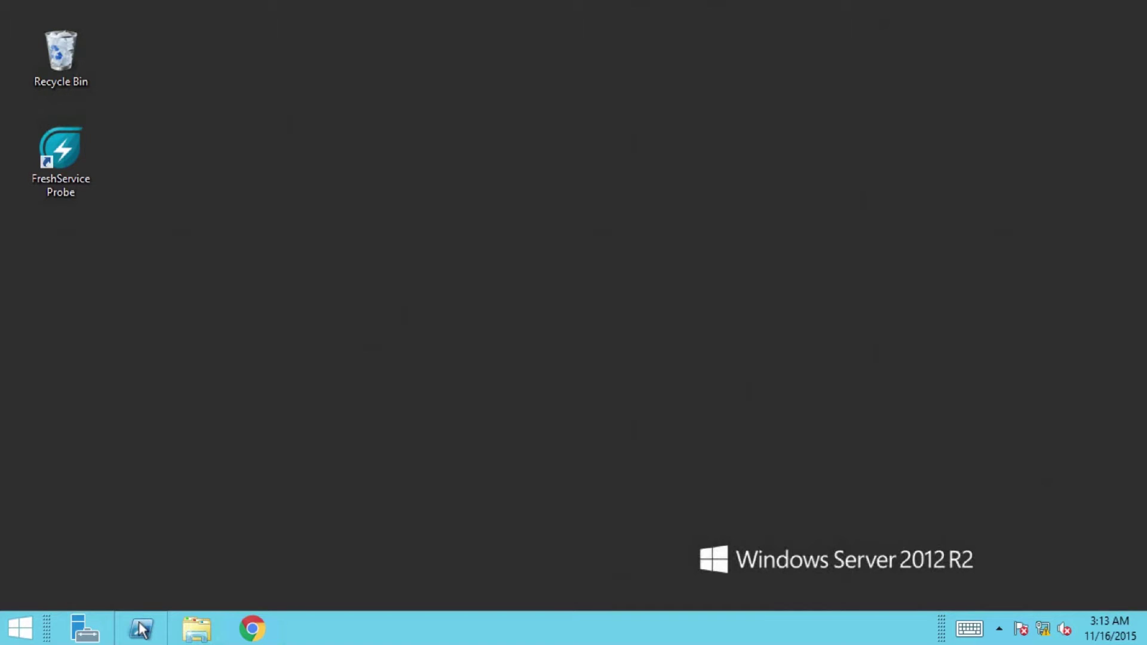
- Launch the Add Roles and Features wizard from Server Manager
left_click(84, 628)
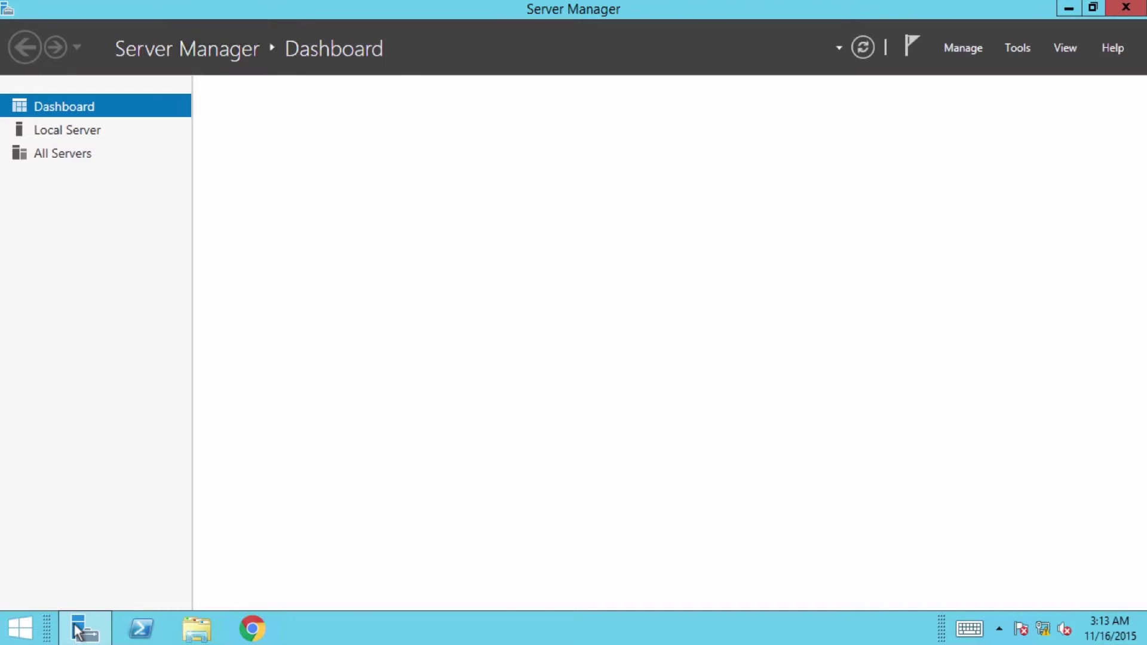
left_click(969, 45)
left_click(973, 68)
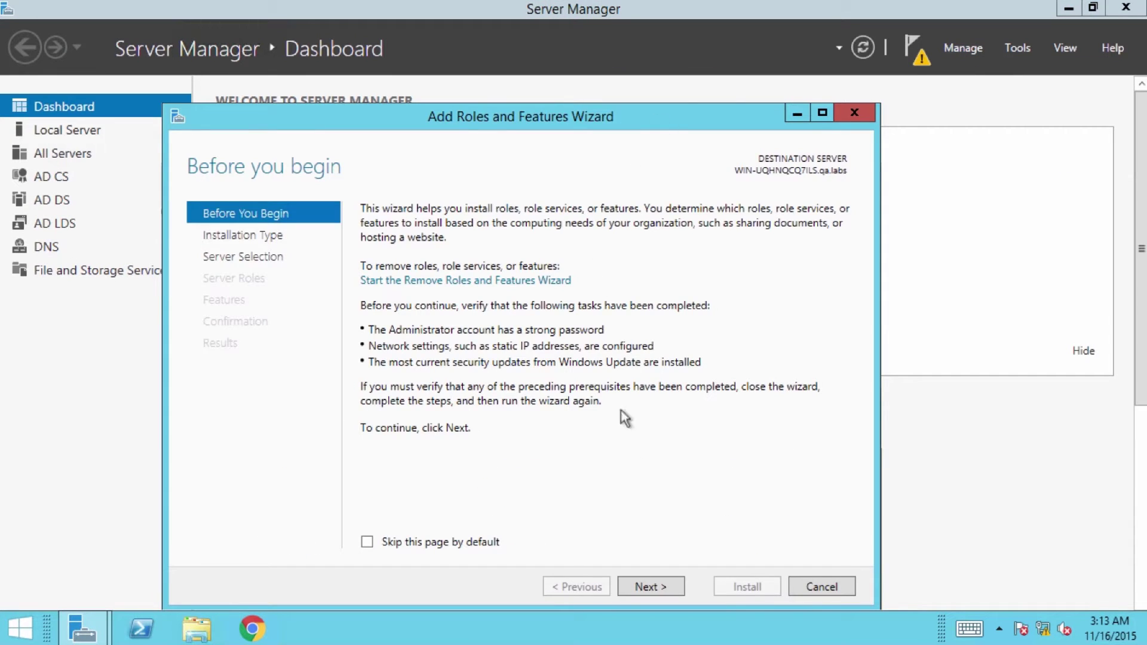
- Keep role-based install on the local server and tick Web Server (IIS) with its required features
left_click(652, 587)
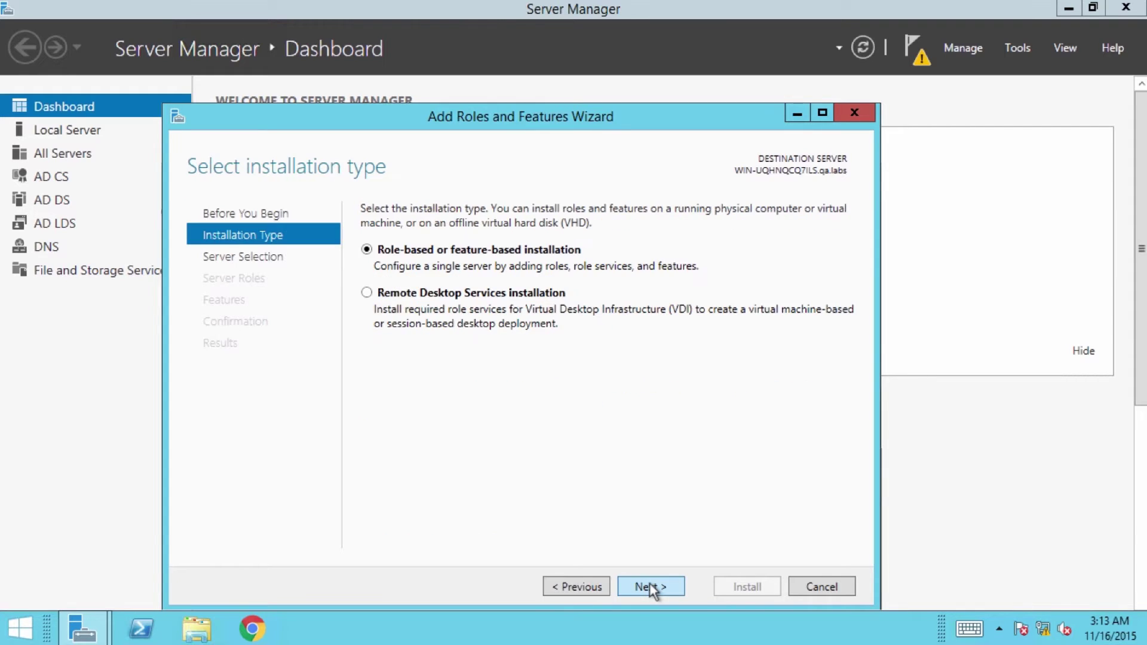
left_click(651, 587)
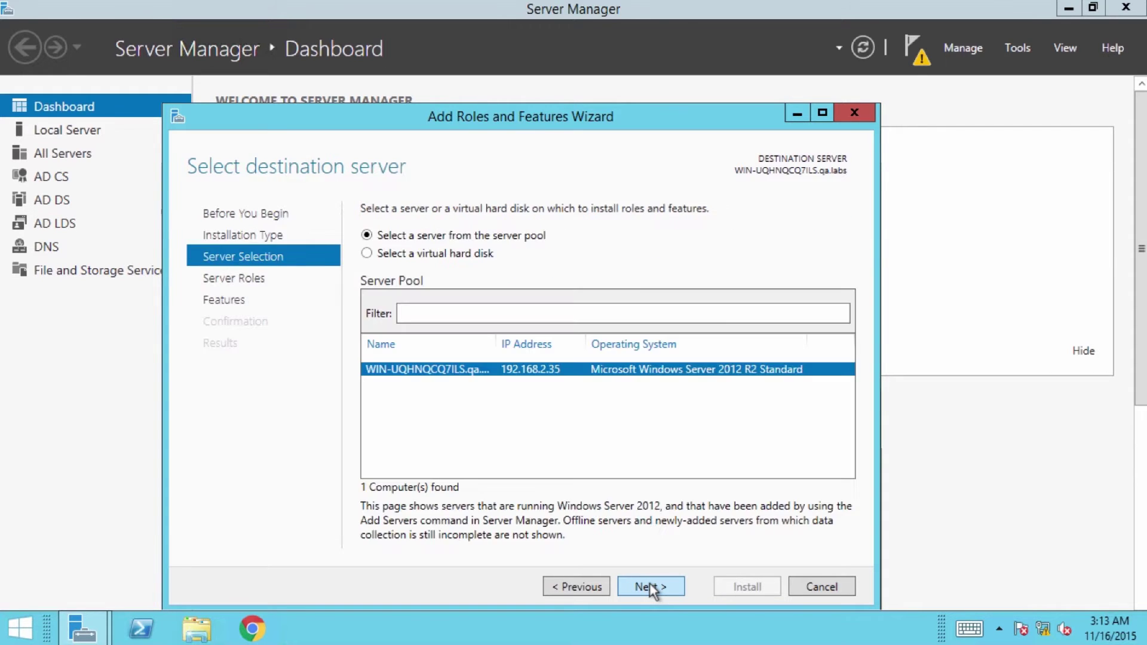
left_click(652, 587)
scroll(638, 512, "down", 2)
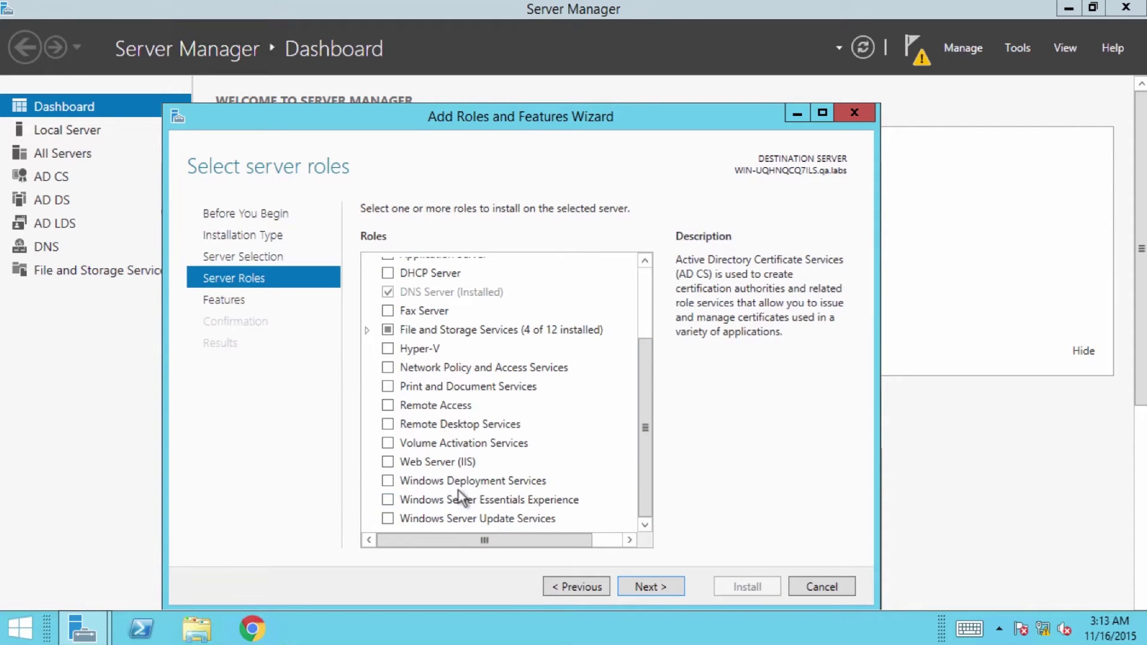
left_click(389, 463)
left_click(554, 505)
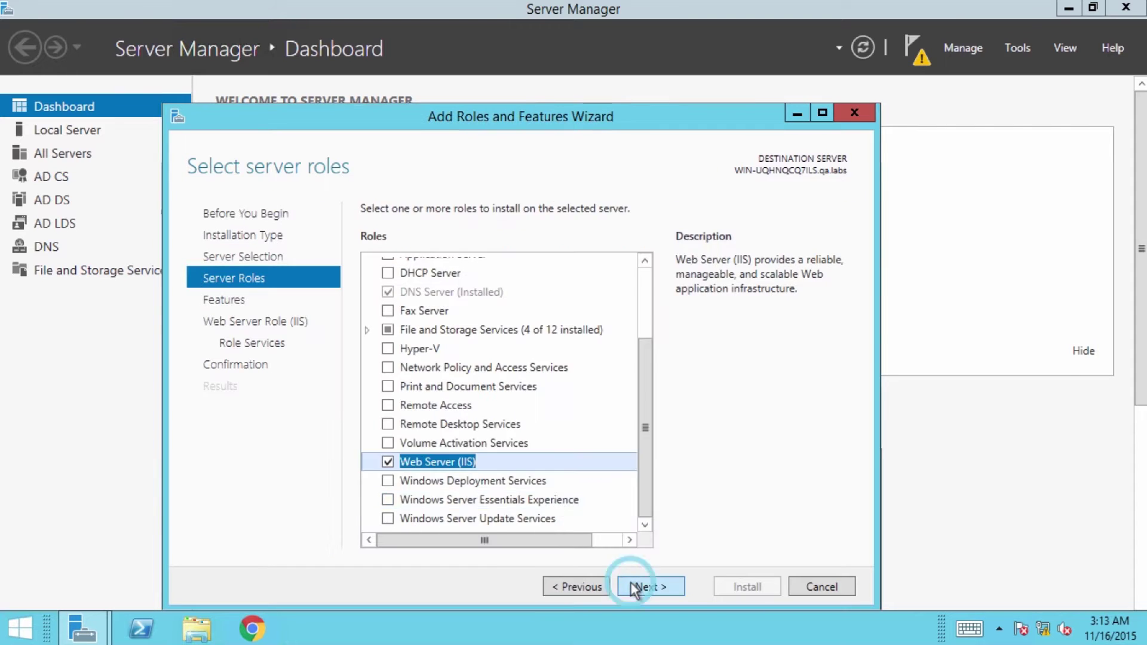
left_click(639, 586)
- Expand Application Development in IIS role services and add ASP with its required features
left_click(639, 585)
left_click(639, 586)
scroll(650, 493, "down", 5)
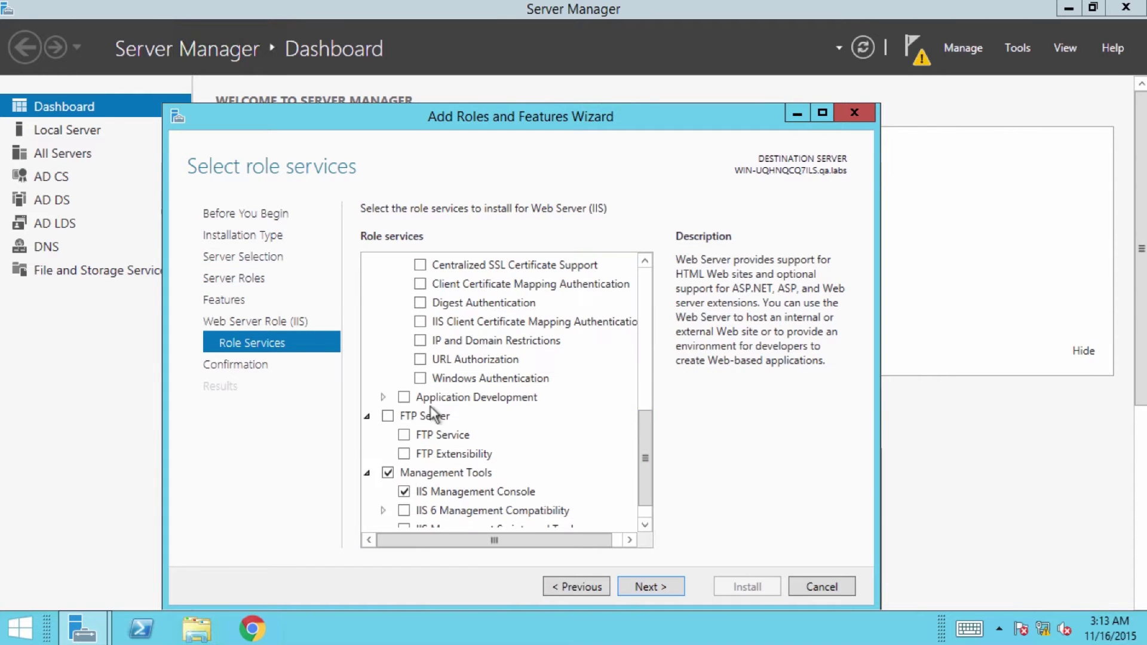
left_click(381, 395)
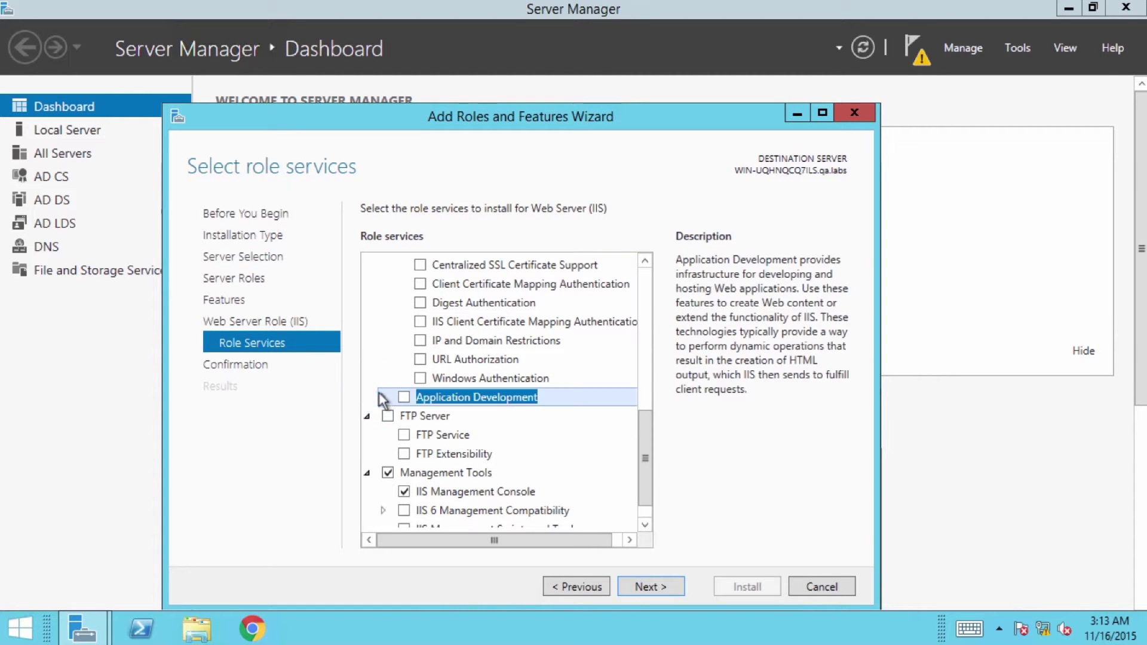
left_click(382, 396)
left_click(420, 472)
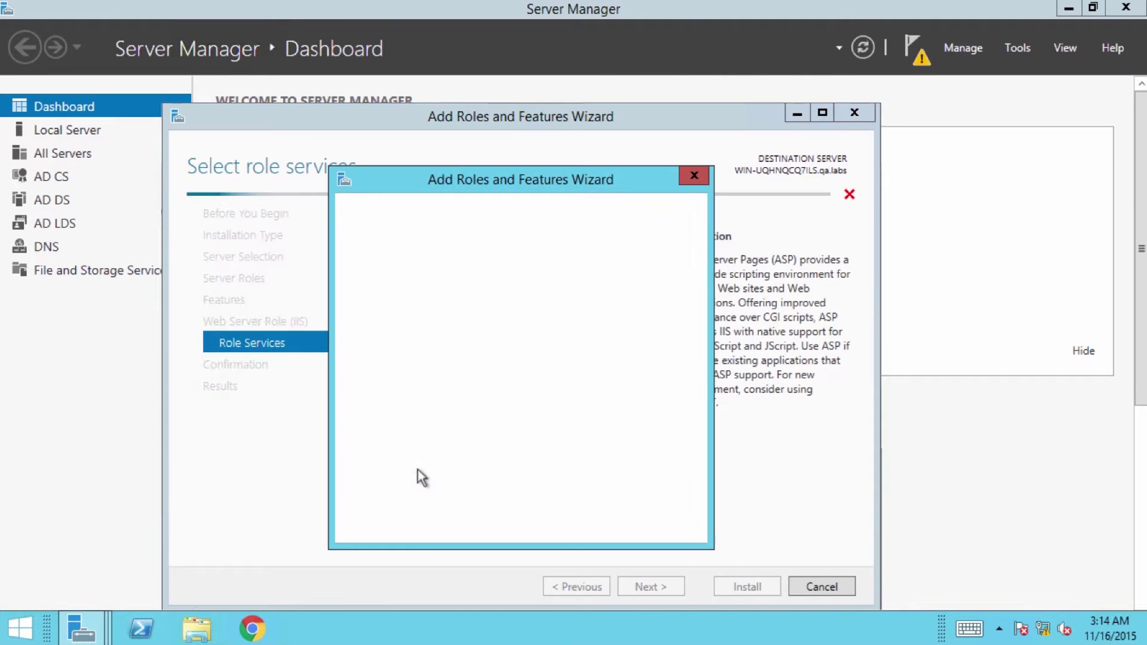
left_click(553, 506)
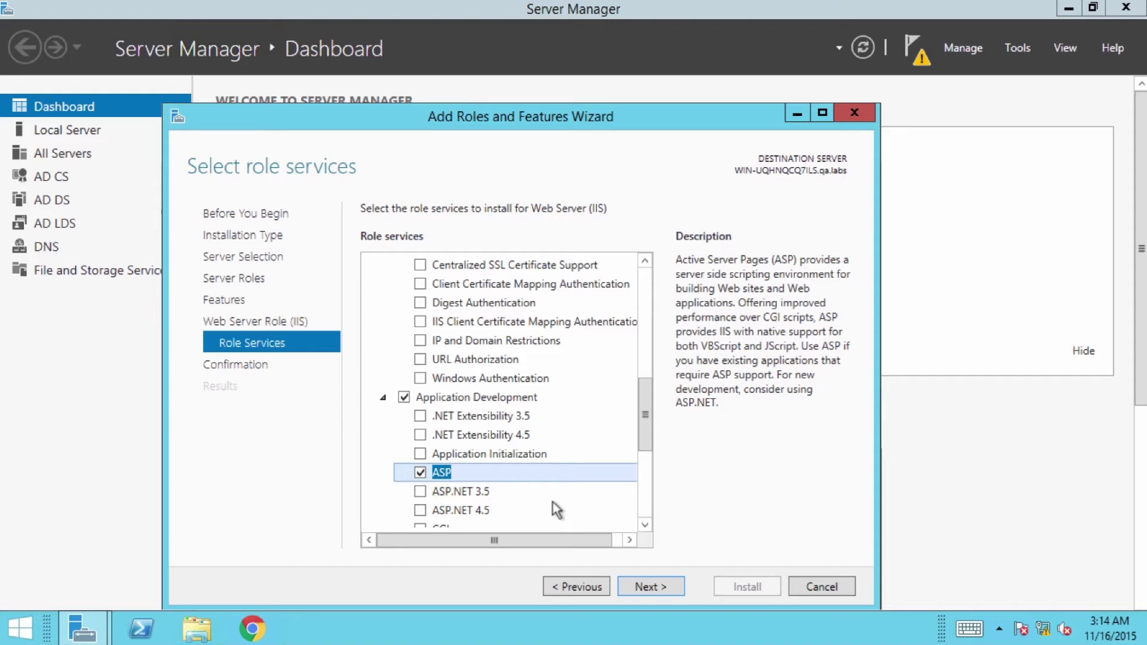
- Tick Windows Authentication and move on to the confirmation page
left_click(644, 416)
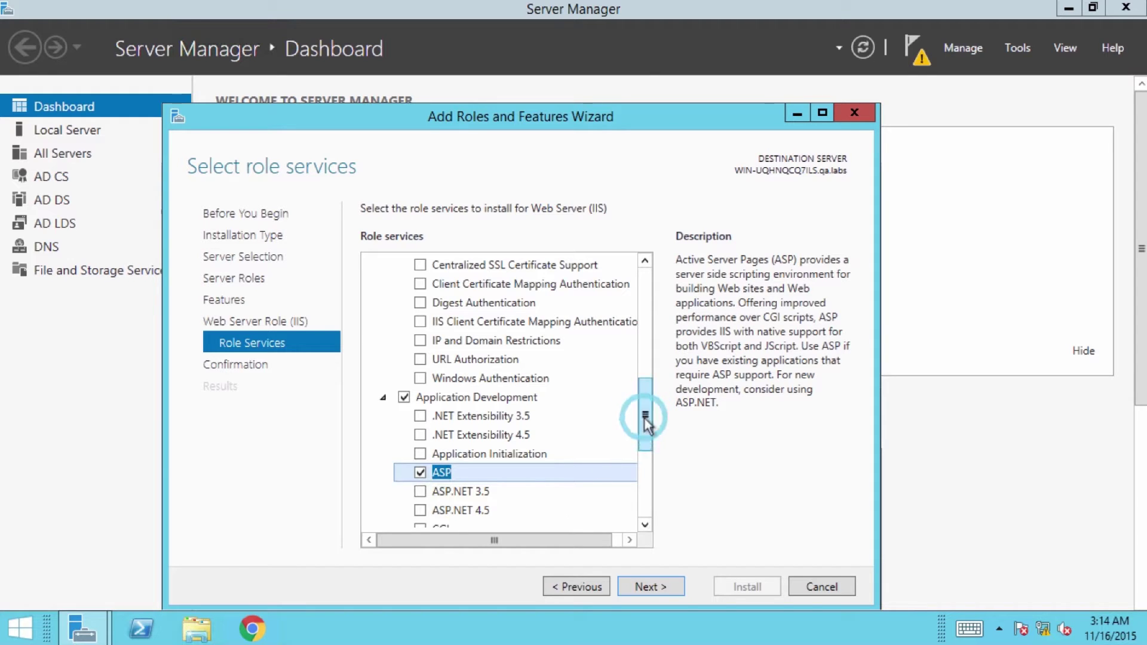
left_click_drag(645, 416, 644, 409)
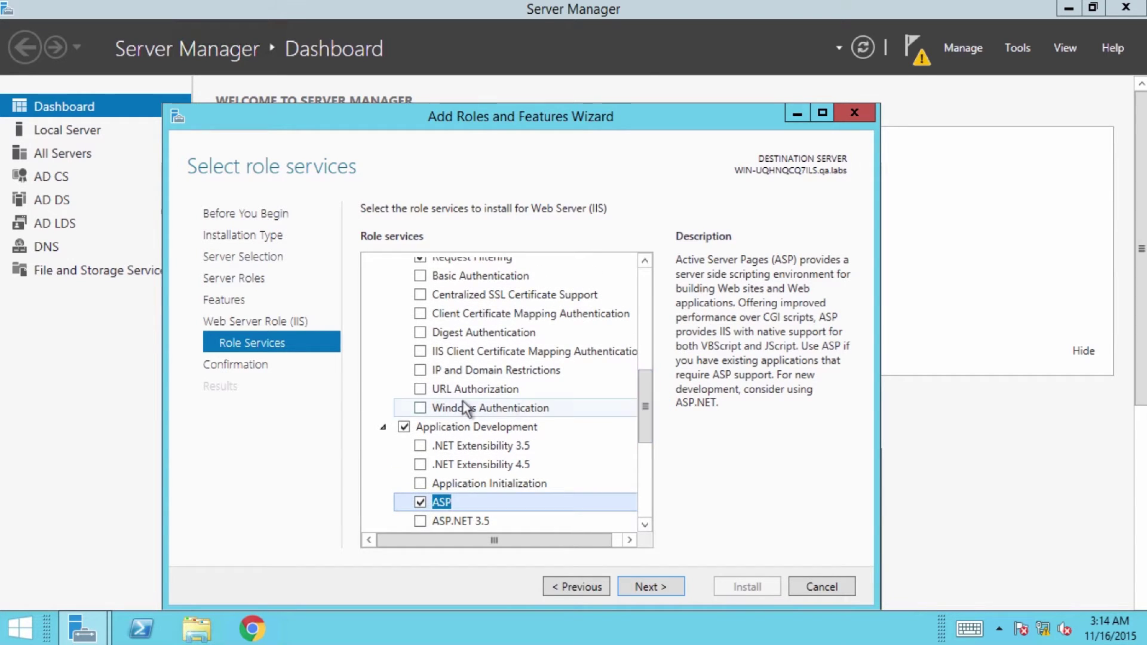
left_click(421, 408)
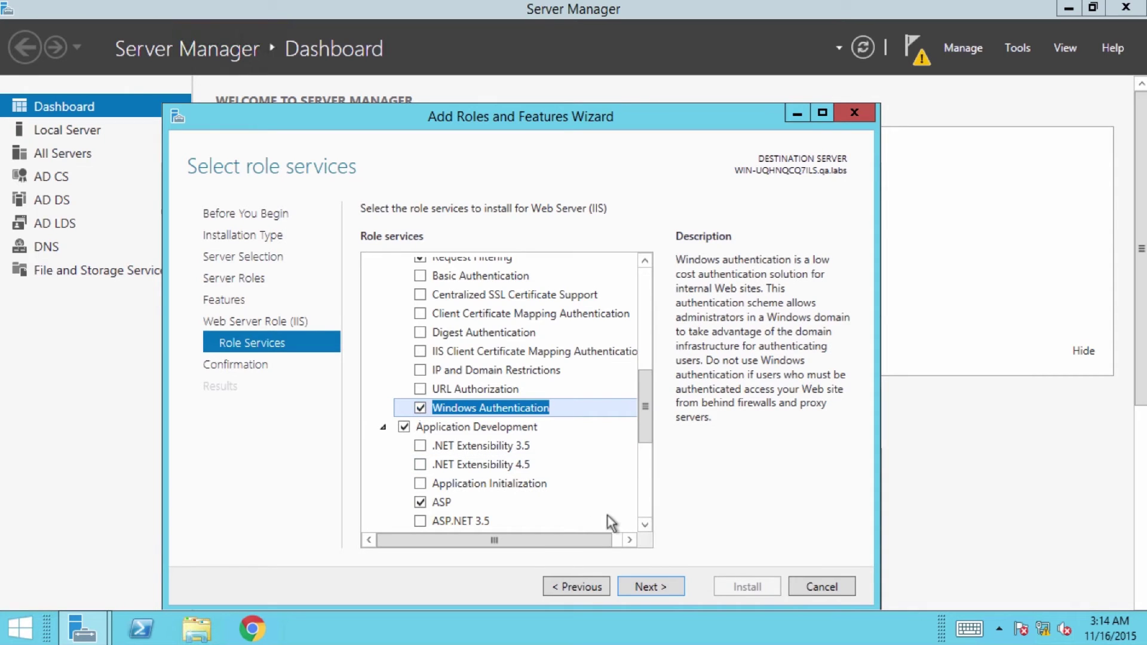
left_click(651, 586)
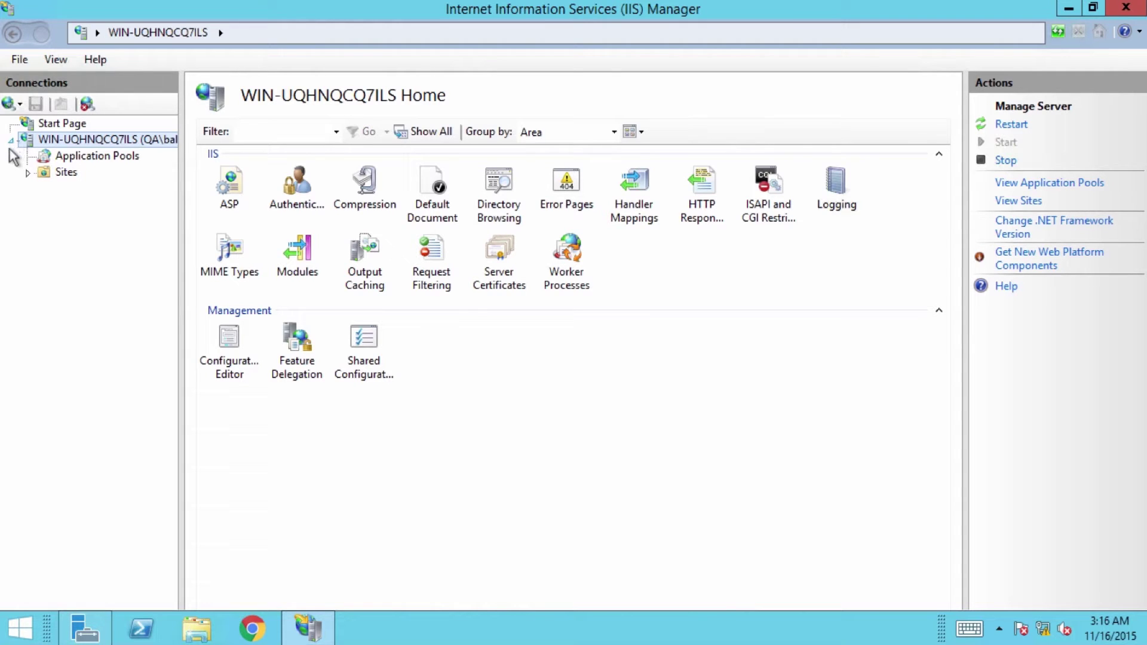
- Add a website named Freshservice with a new Freshservice folder as its physical path
right_click(48, 172)
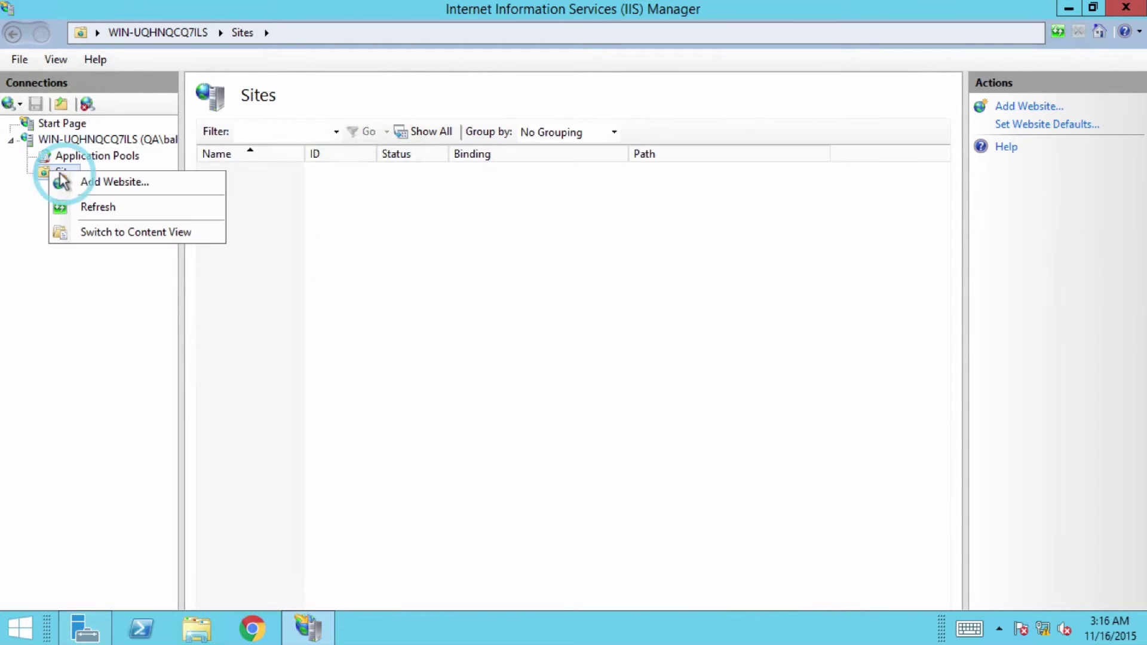
left_click(68, 181)
type("Freshservice")
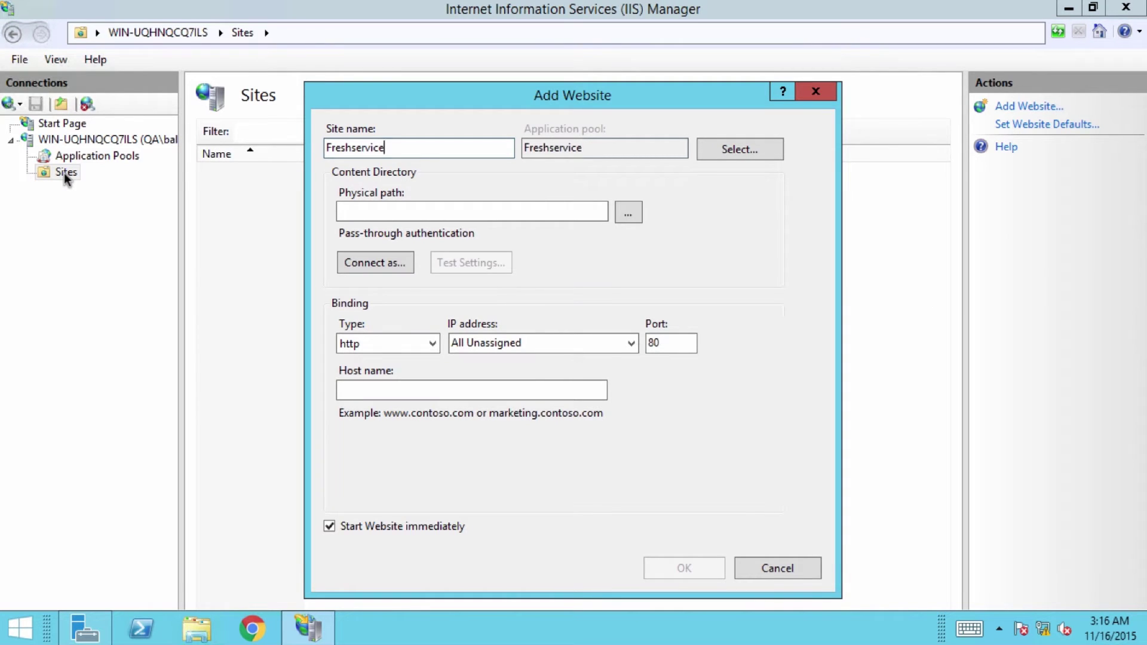
key("Tab")
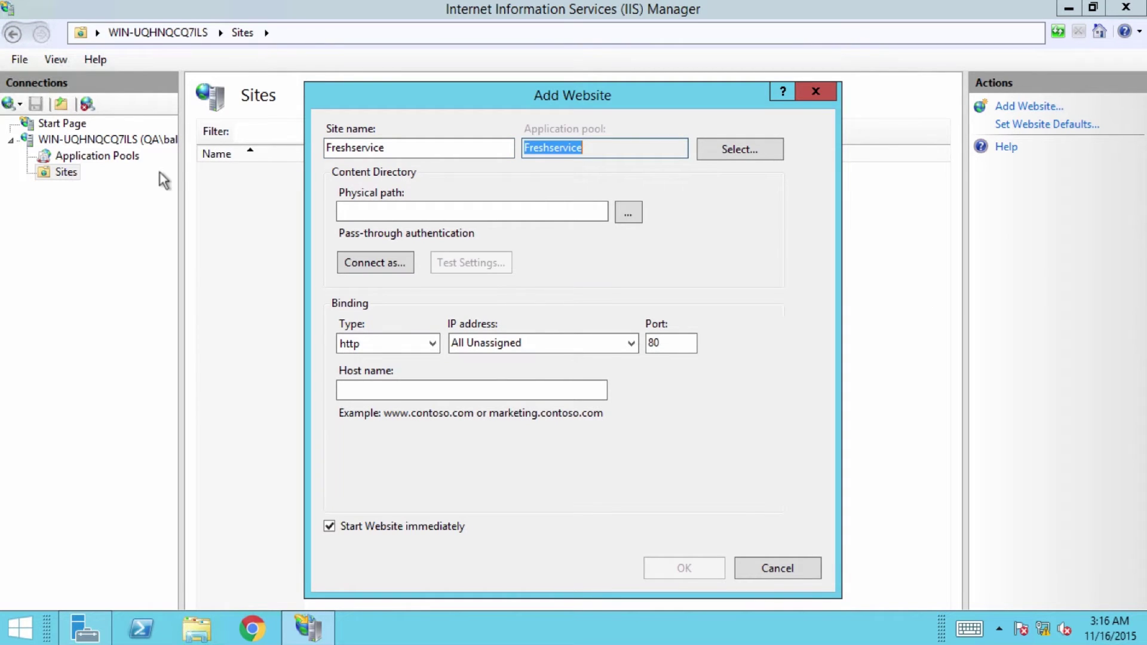
left_click(628, 212)
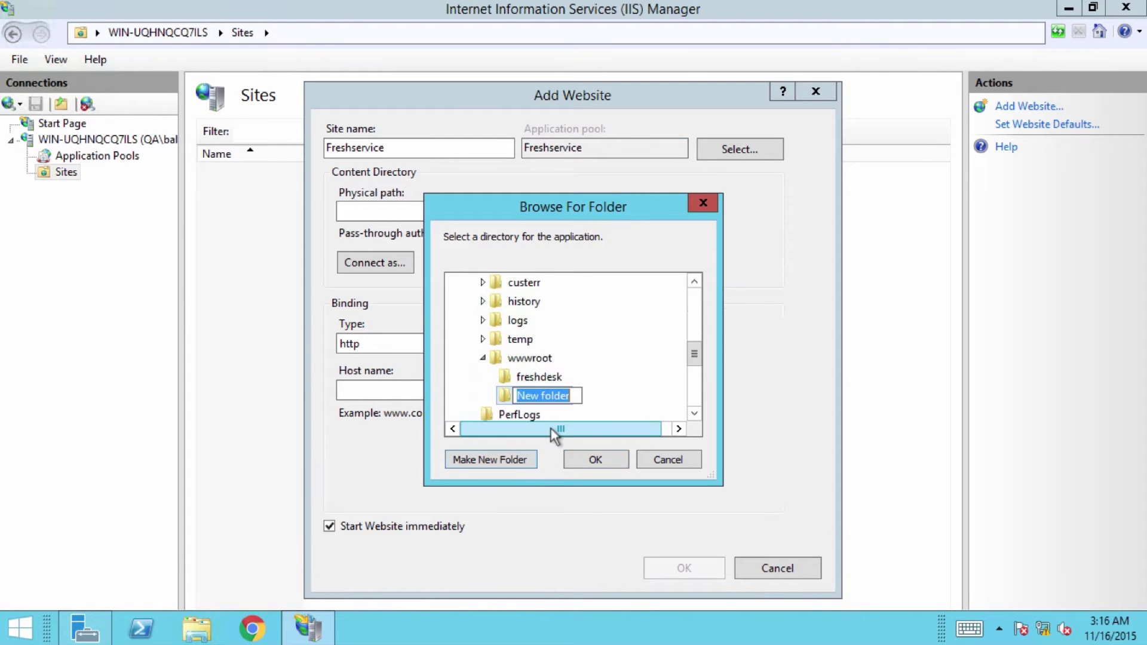
type("Freshservice")
left_click(584, 454)
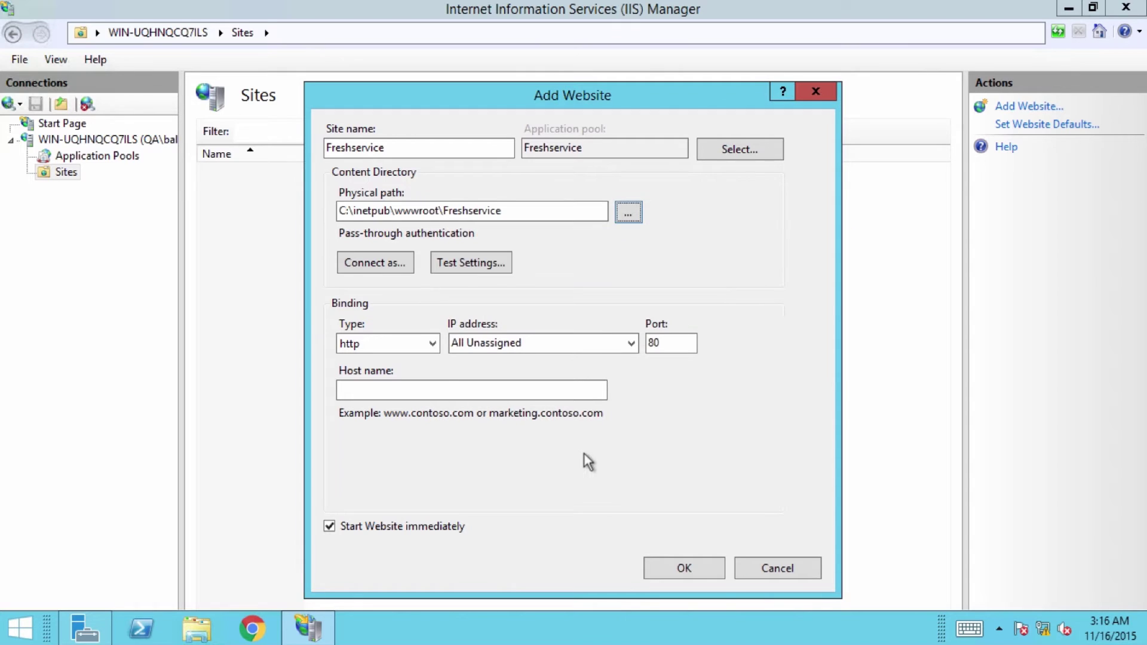
- Bind the site to IP 192.168.2.35 on port 801 and create it
left_click(625, 349)
left_click(567, 370)
left_click(664, 339)
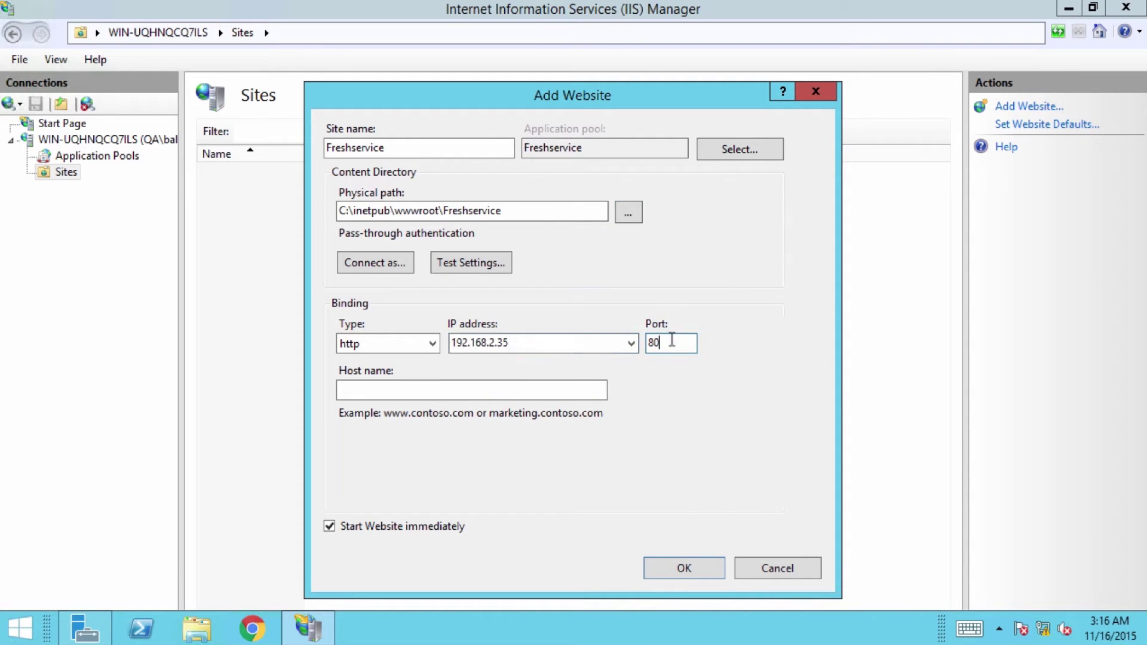
type("1")
left_click(683, 570)
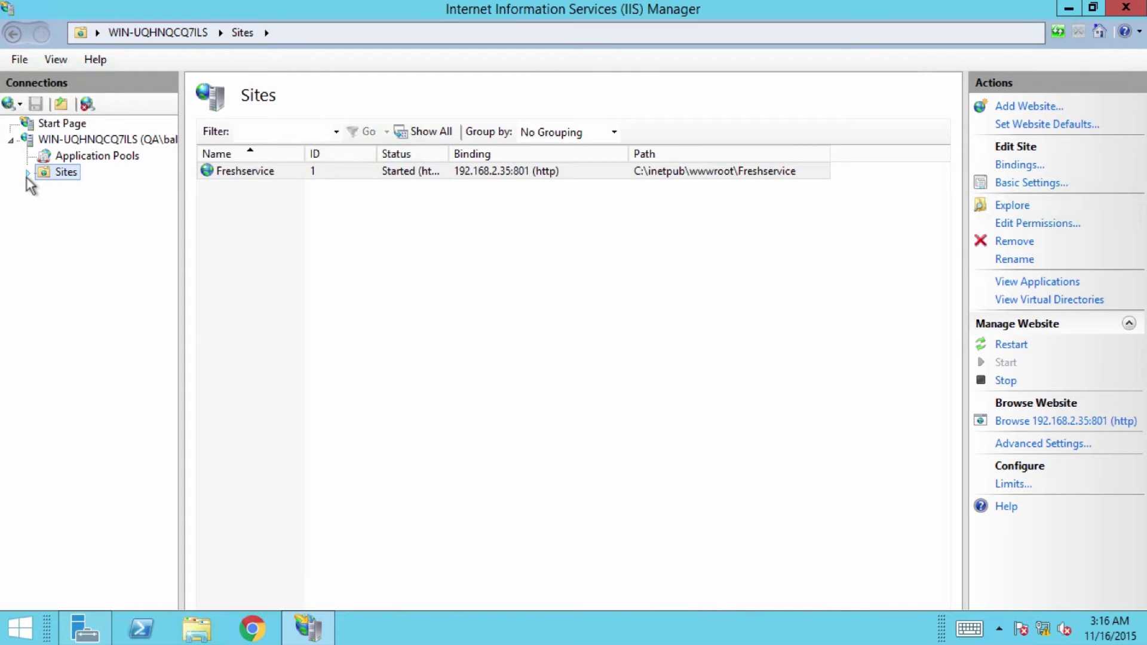
- Set the Freshservice site's ASP Enable Parent Paths to True and apply it
left_click(27, 173)
left_click(75, 188)
double_click(237, 190)
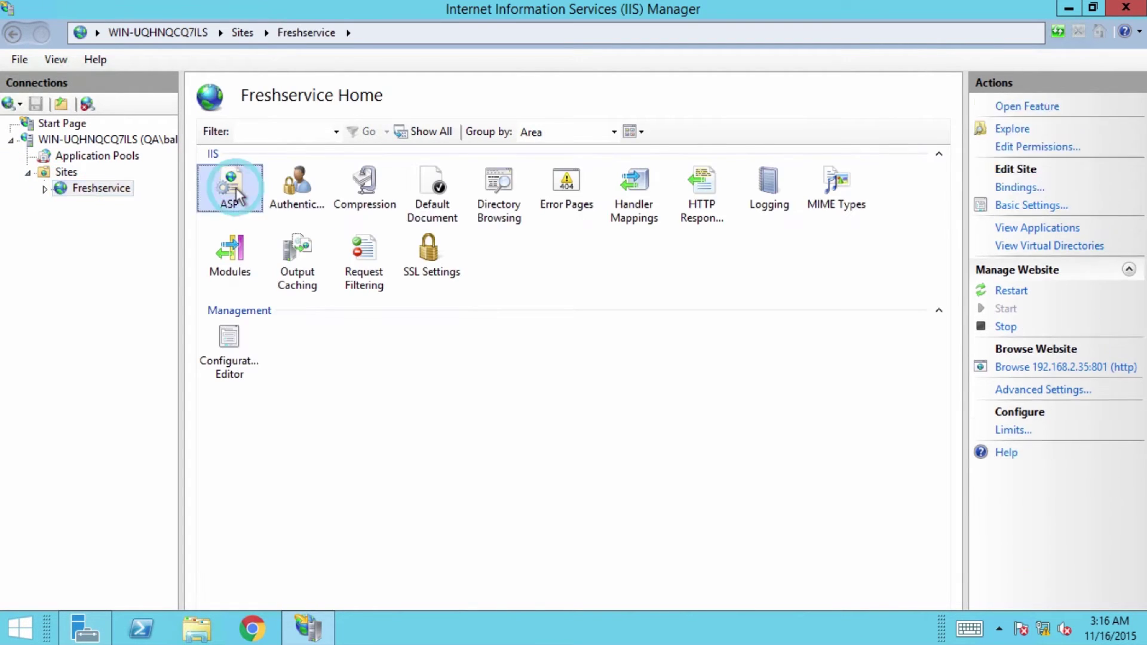
left_click(336, 233)
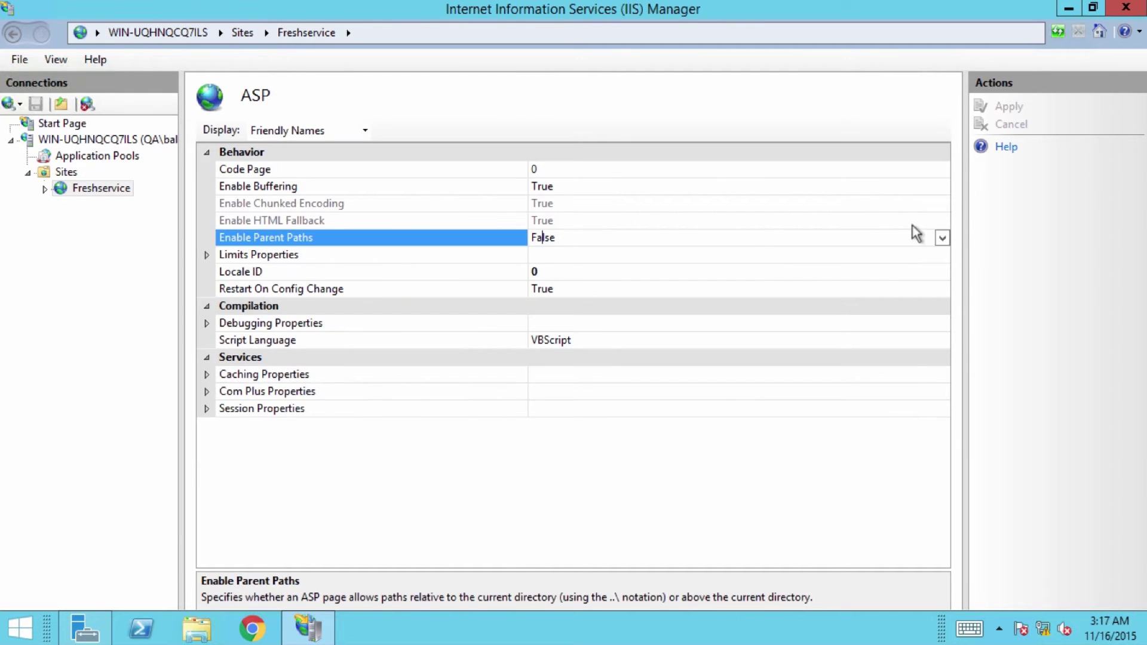
left_click(942, 237)
left_click(541, 256)
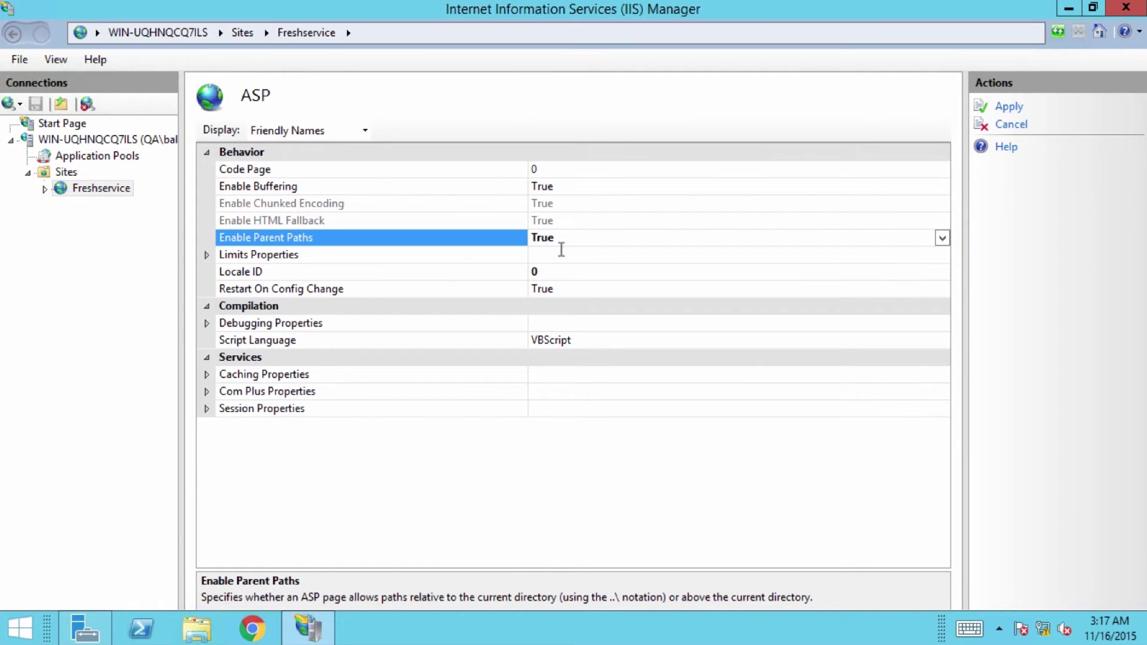
left_click(1009, 107)
- Enable Windows Authentication and disable Anonymous Authentication for the Freshservice site
left_click(103, 188)
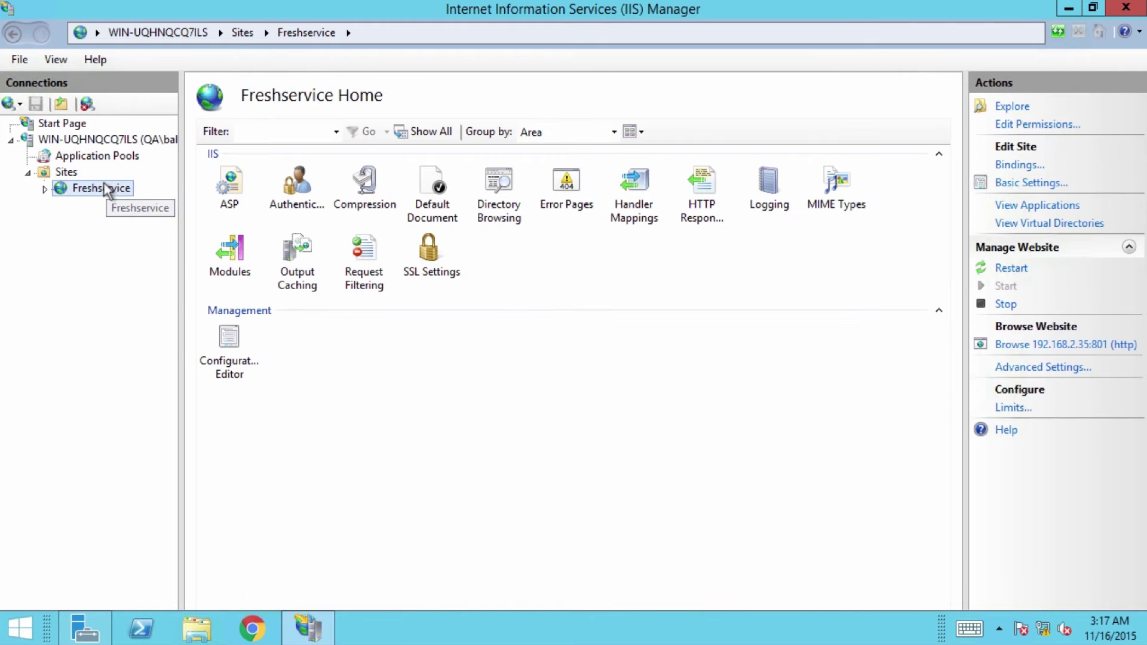
double_click(298, 186)
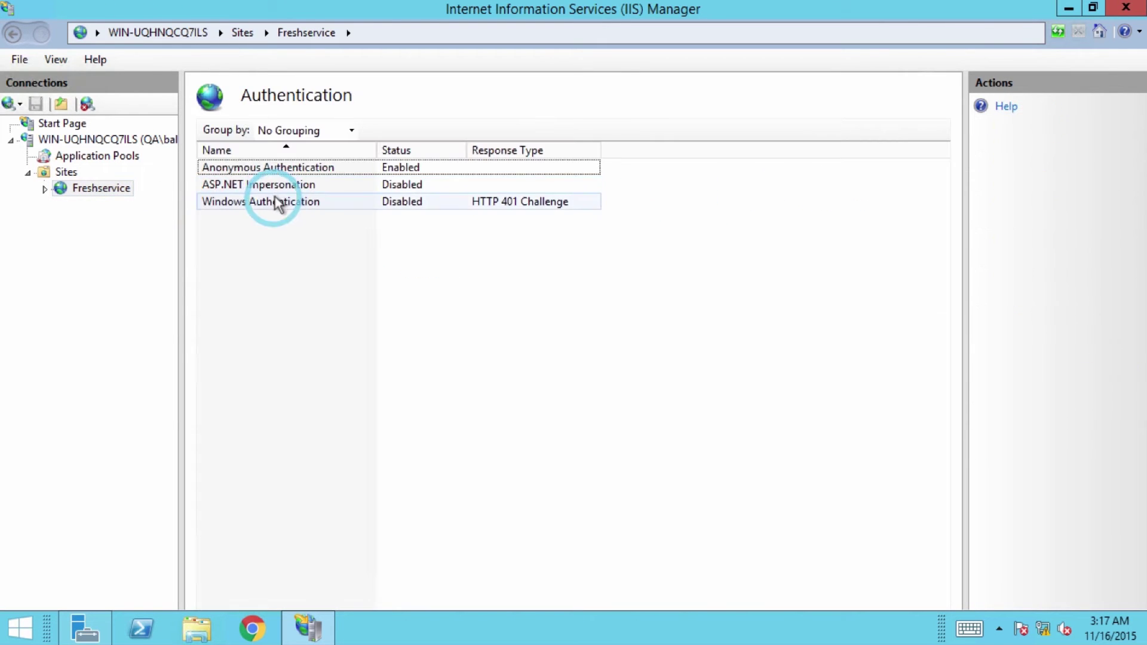
right_click(276, 202)
left_click(297, 211)
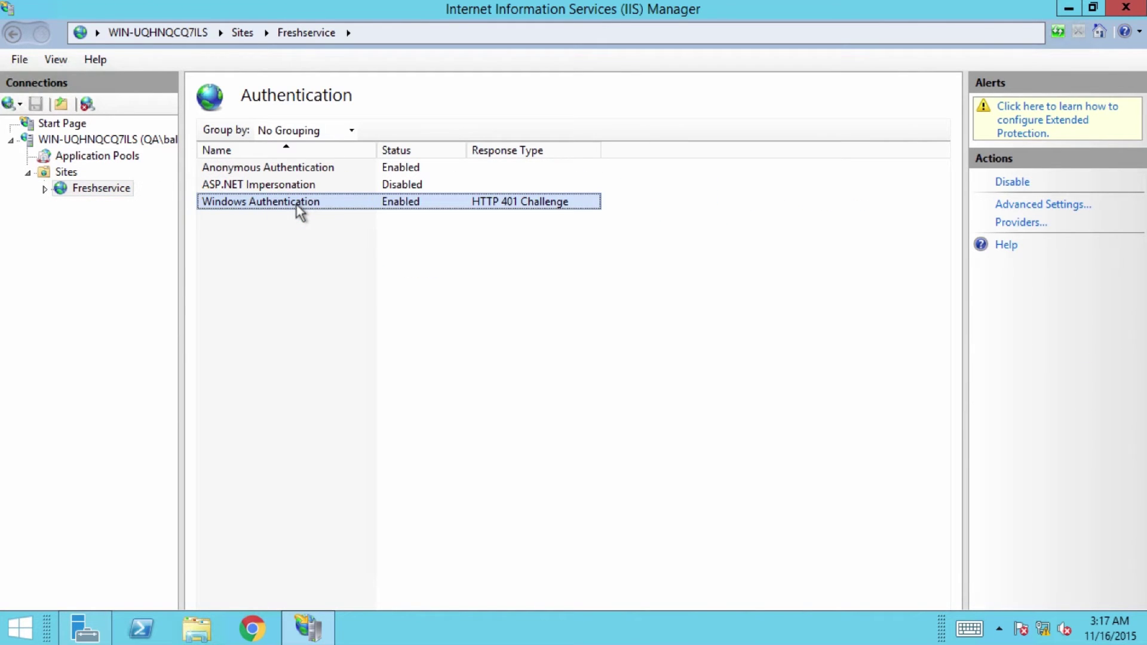
left_click(304, 168)
right_click(306, 174)
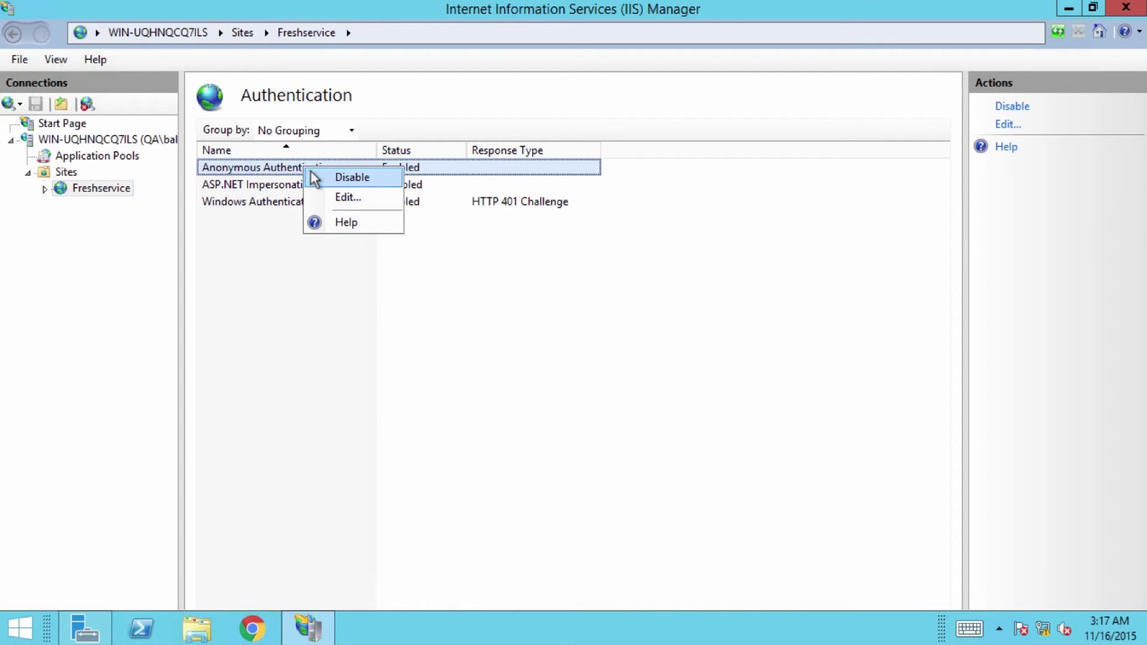
left_click(314, 177)
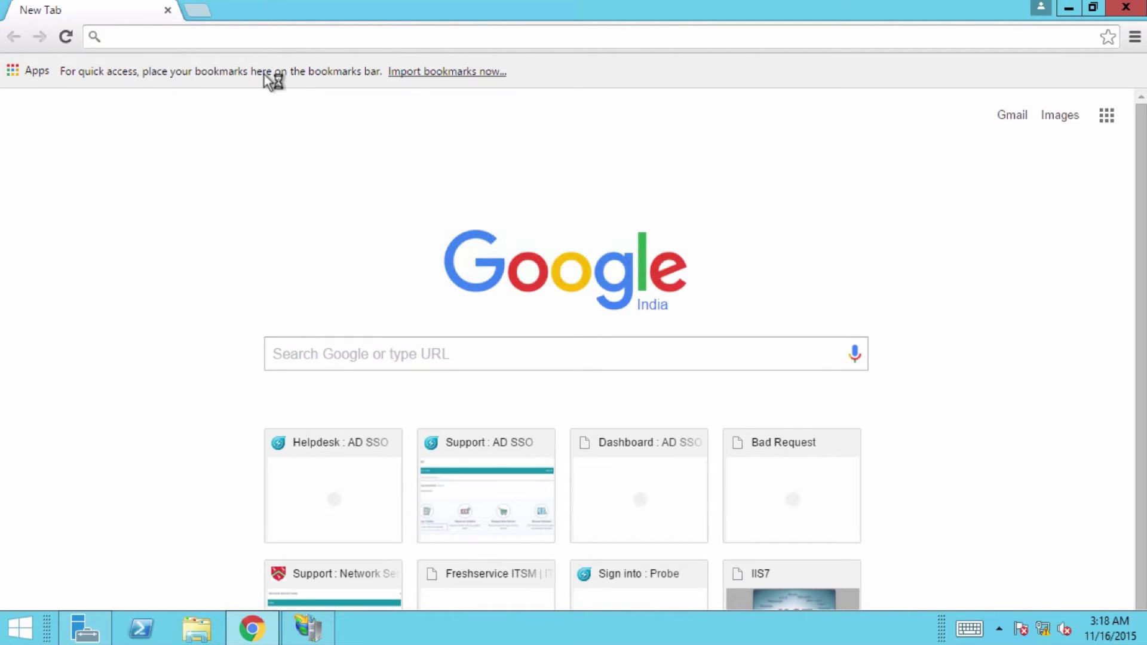
- Search 'freshservice ad sso' and download ADScript.asp and Constants.asp from the support article
type("fre")
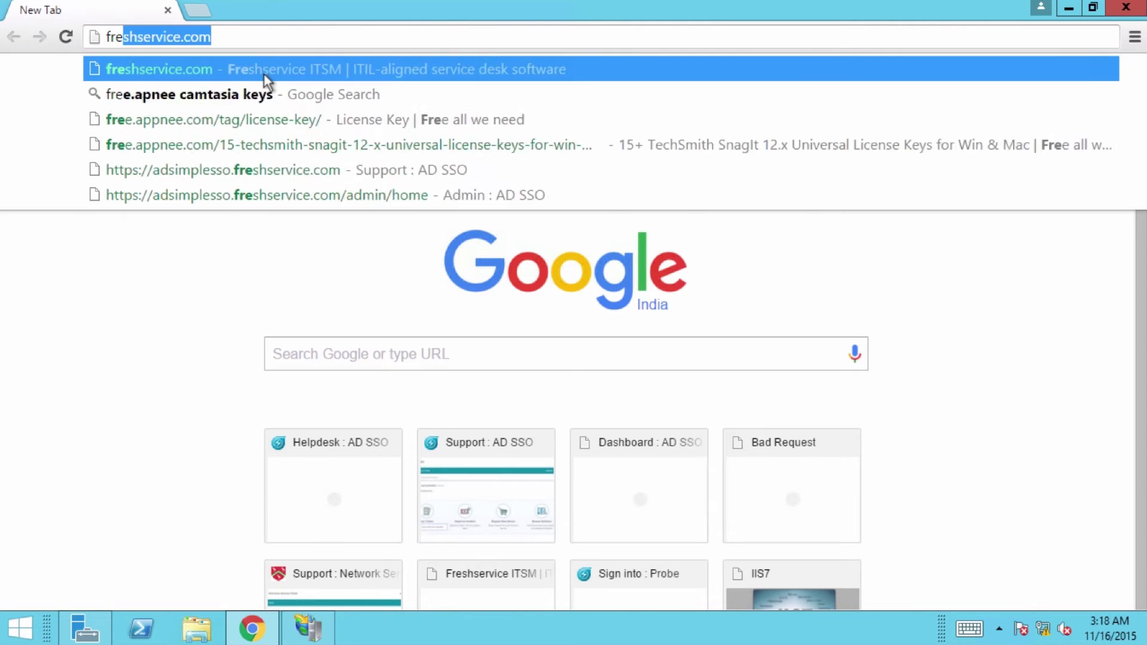
type("shservice ad sso")
key("Return")
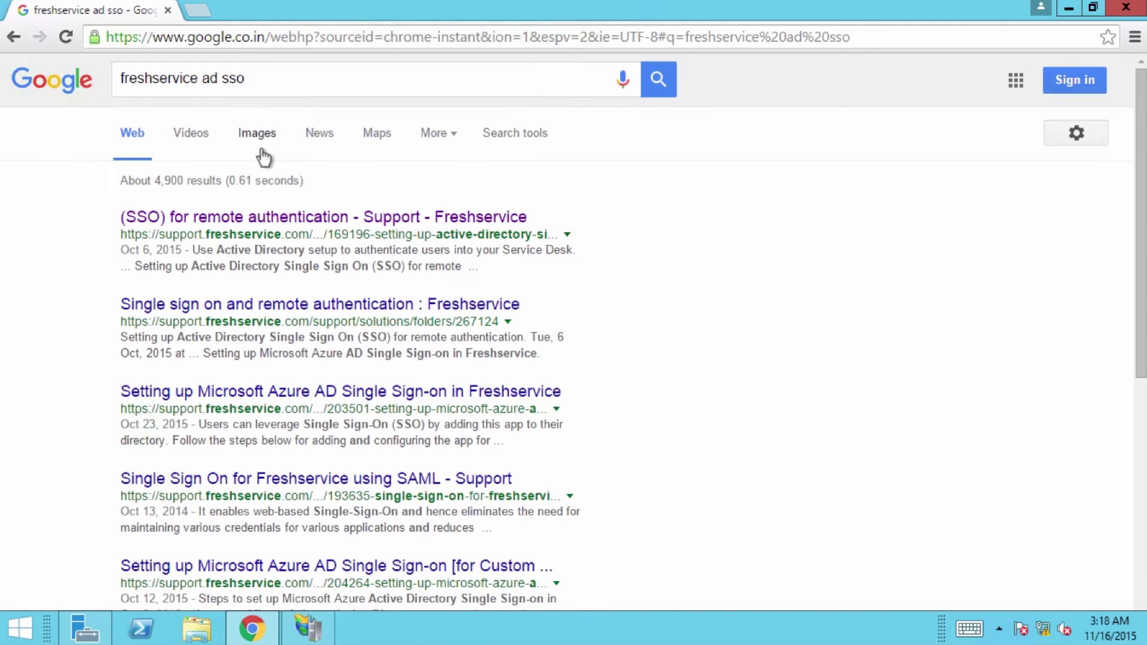
left_click(257, 218)
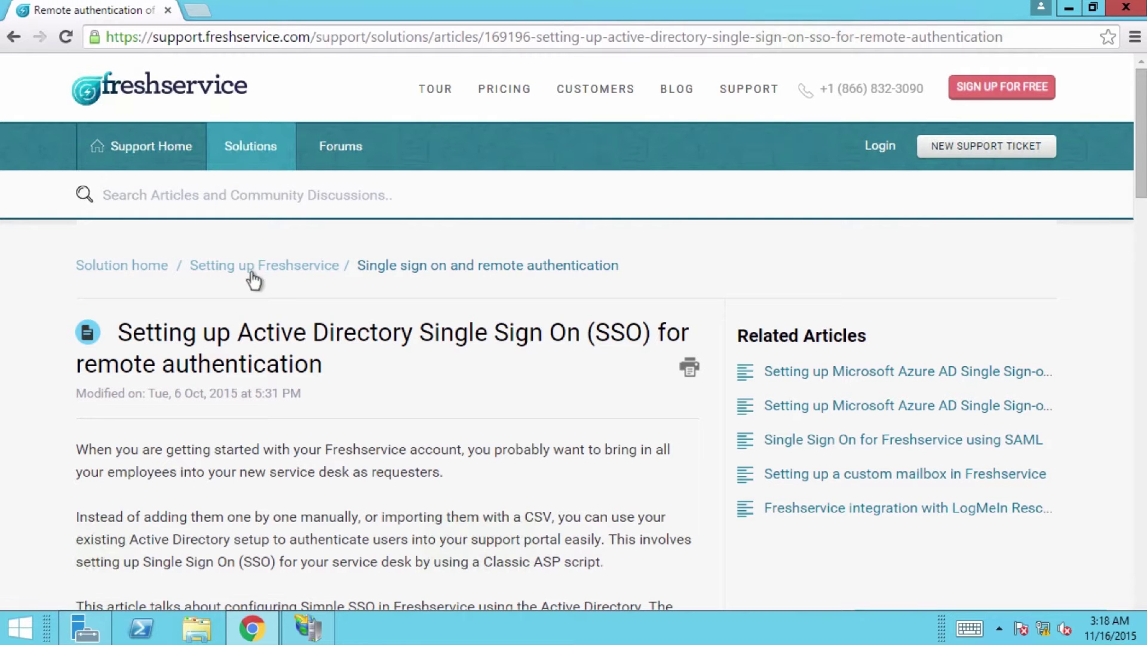
scroll(261, 399, "down", 10)
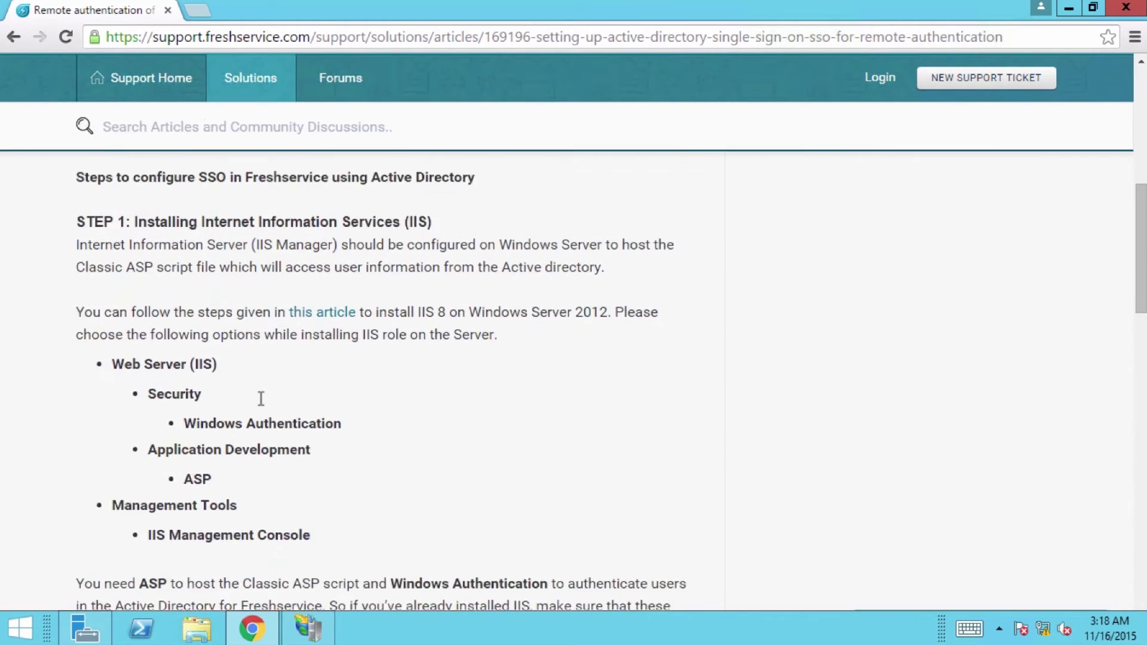
scroll(262, 399, "down", 20)
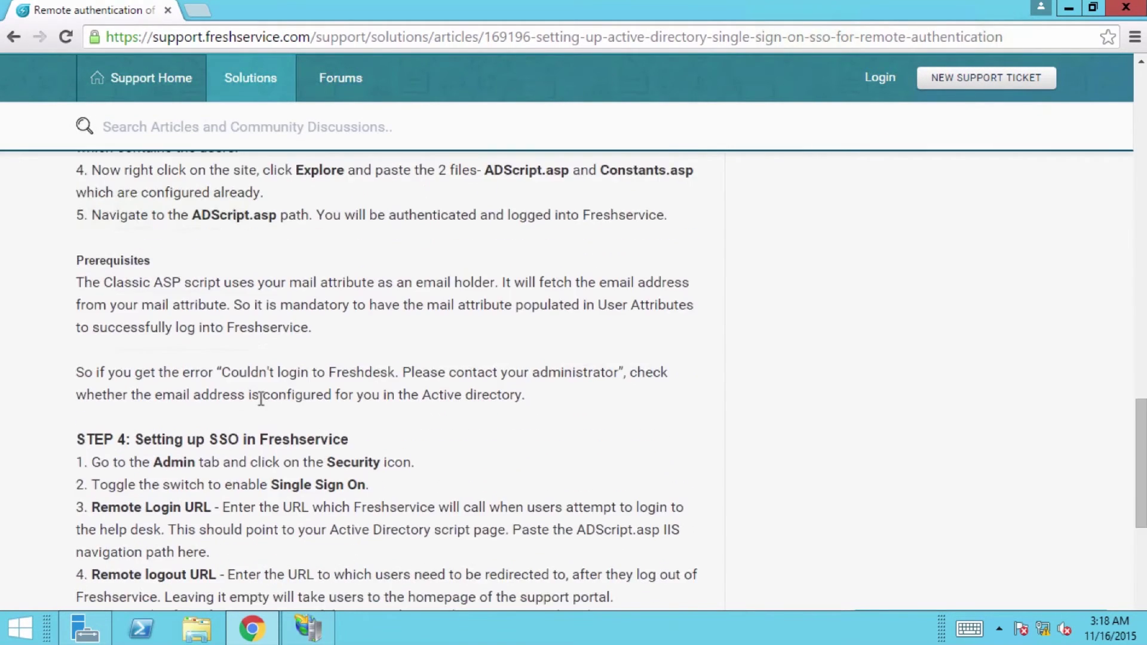
left_click(158, 385)
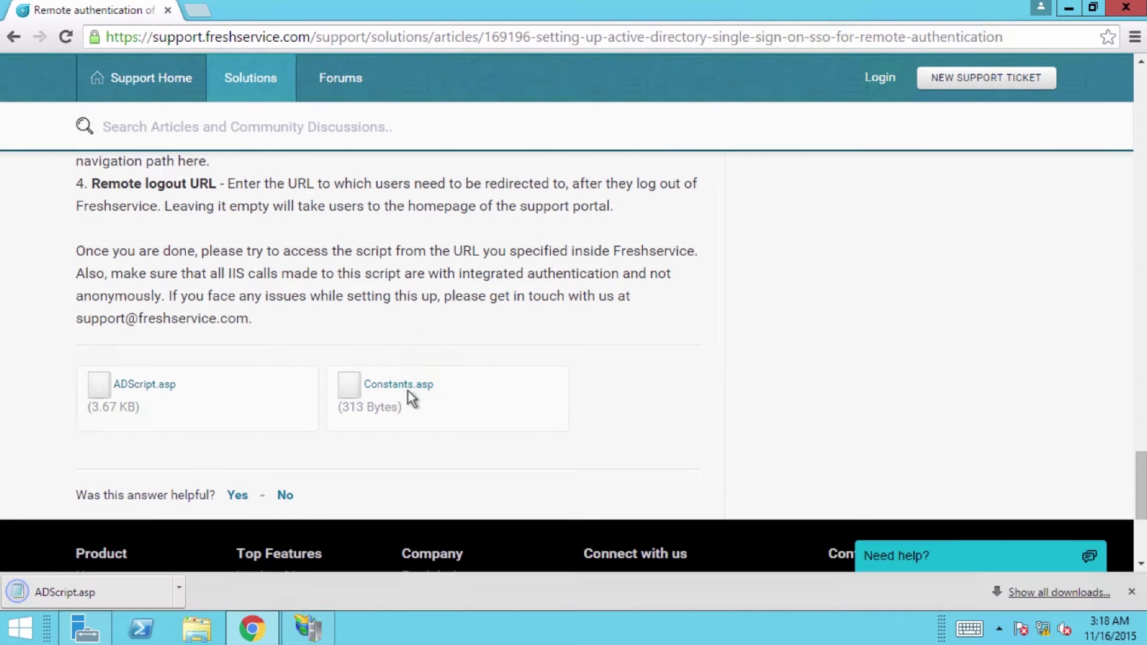
left_click(388, 383)
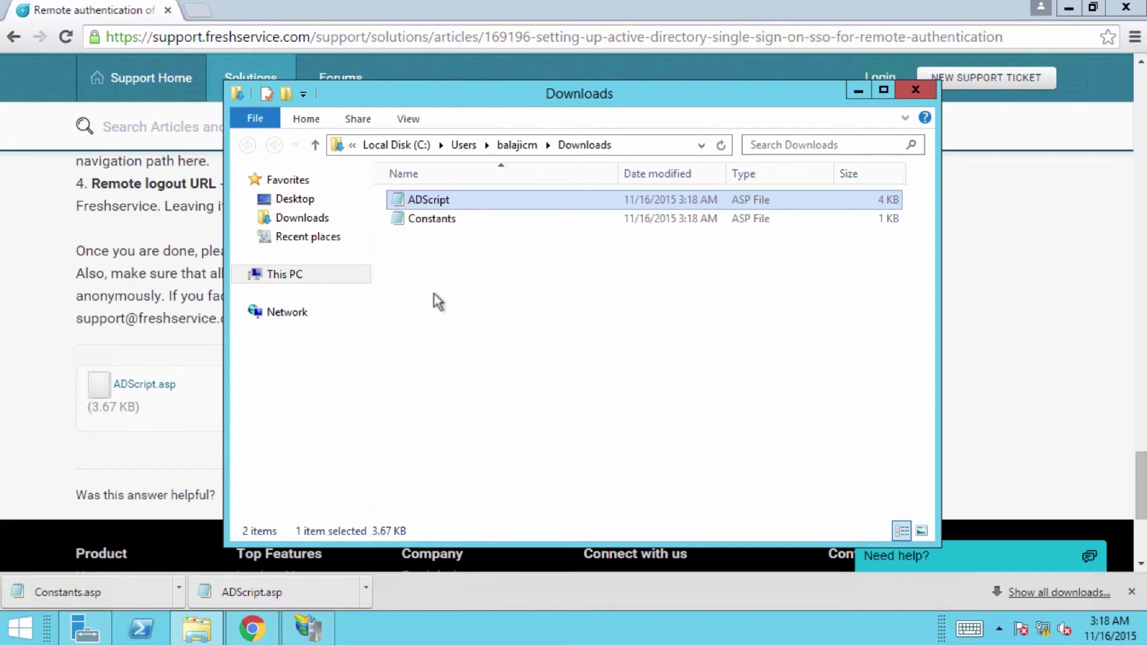
- Open the downloaded Constants.asp with Notepad++
left_click(440, 224)
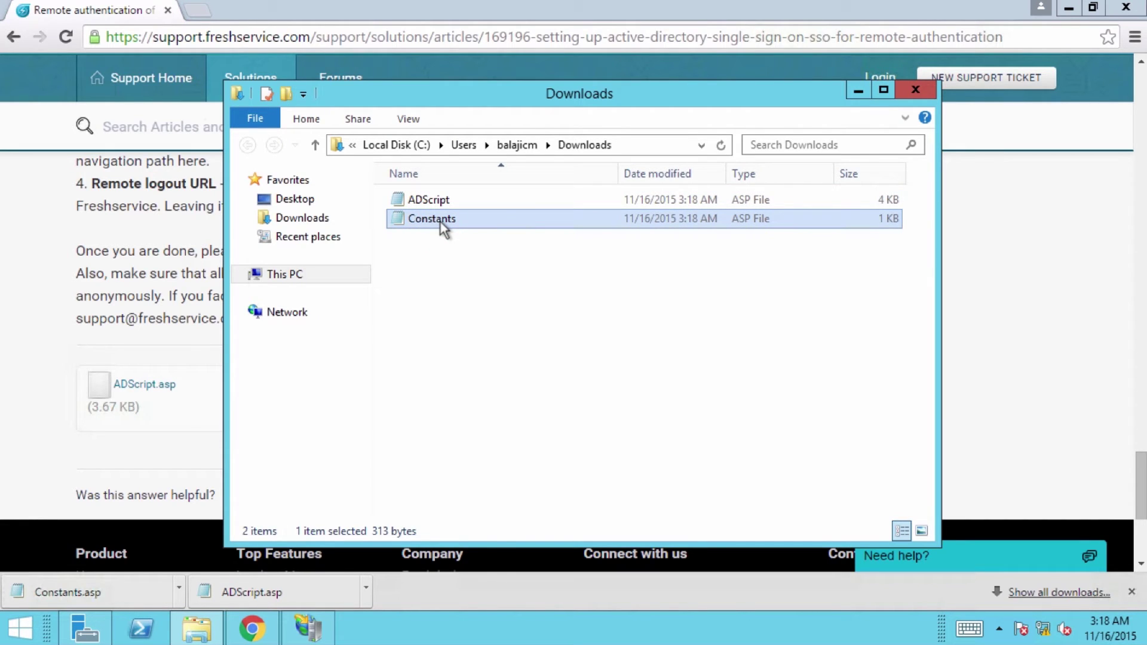
right_click(440, 223)
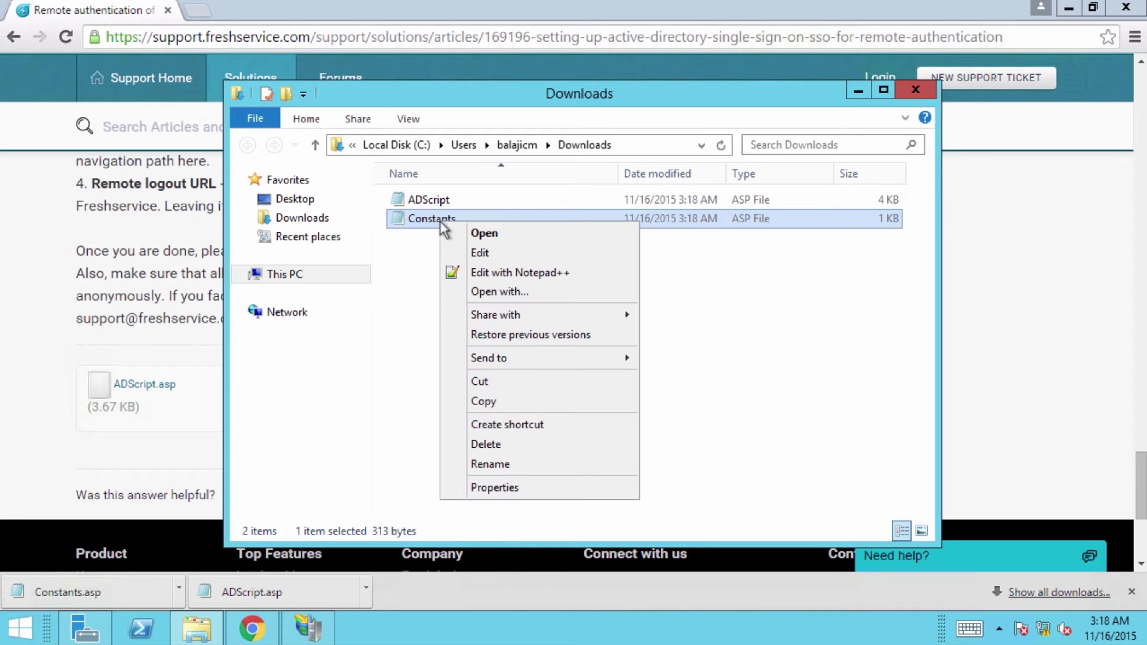
left_click(487, 270)
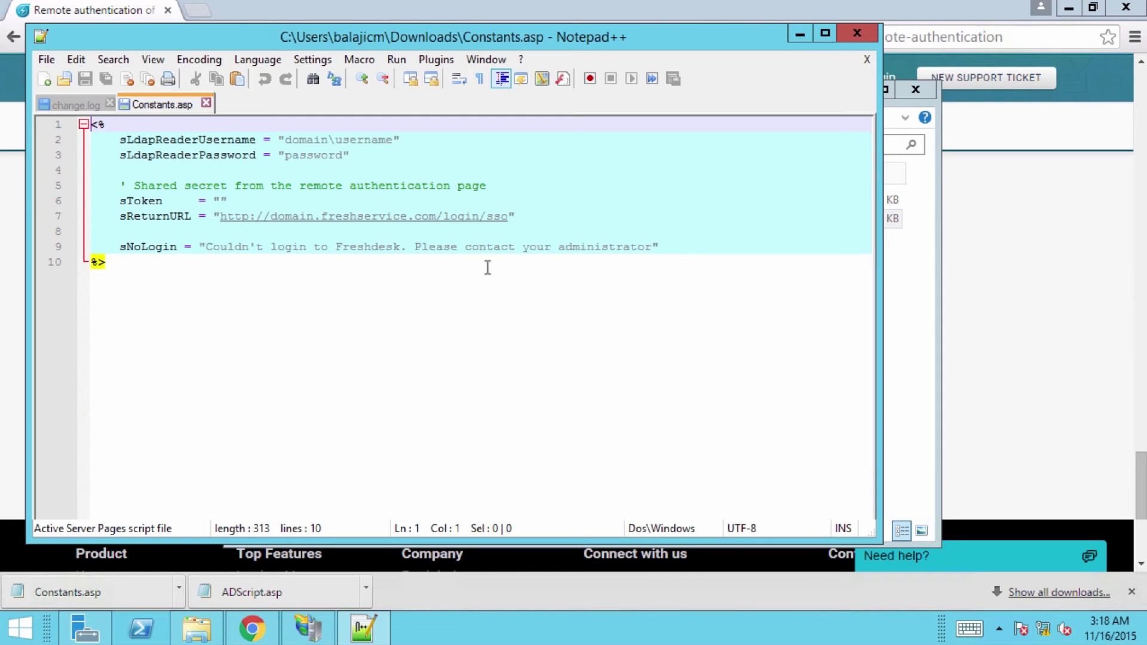
- Replace the domain\username and password placeholders with the AD reader account credentials, then place the cursor inside the sToken quotes
left_click(387, 139)
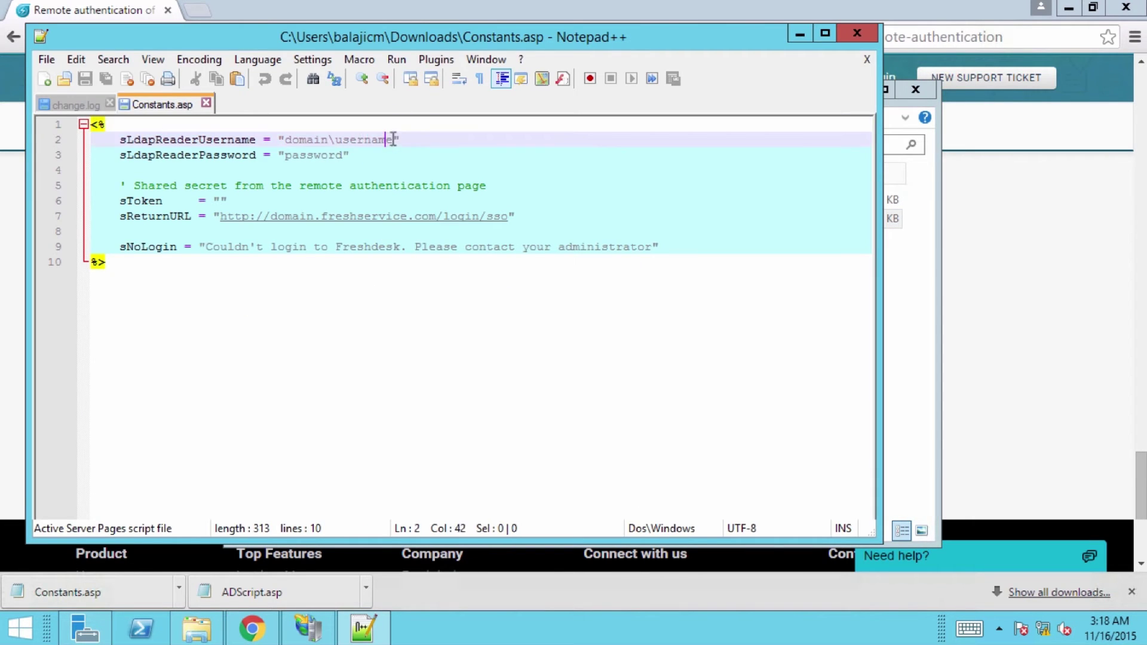
key("BackSpace")
key("BackSpace")
key("BackSpace")
key("BackSpace")
key("BackSpace")
key("BackSpace")
key("BackSpace")
key("BackSpace")
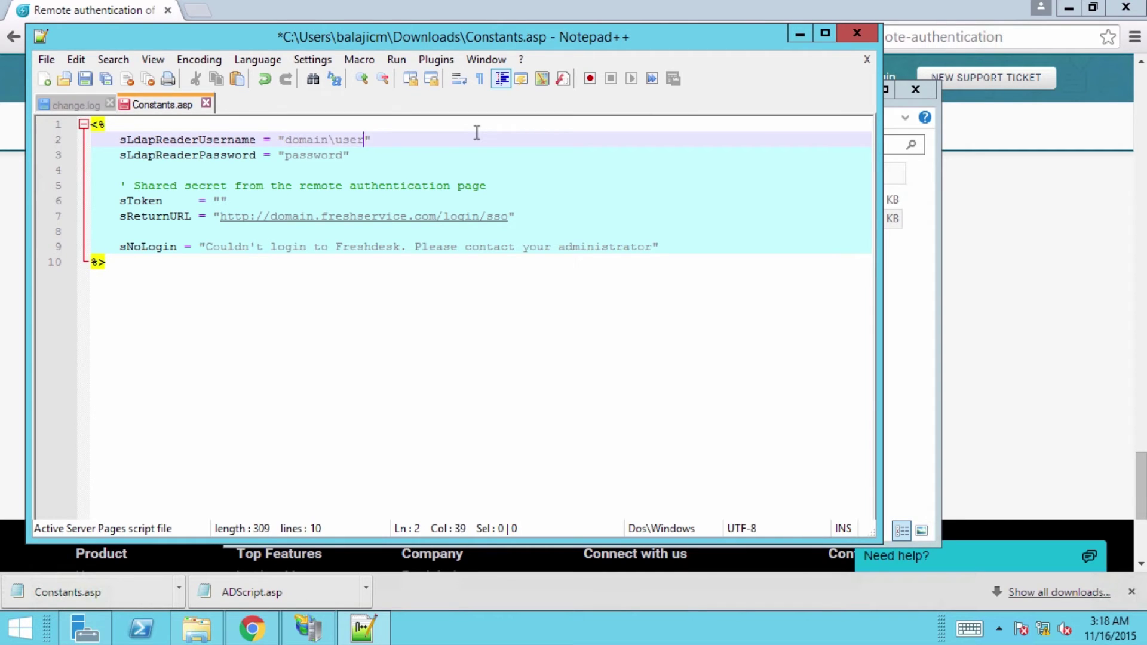
key("BackSpace")
key("BackSpace")
key("BackSpace")
key("BackSpace")
key("BackSpace")
key("BackSpace")
type("QA\\balajicm")
key("BackSpace")
key("BackSpace")
key("BackSpace")
key("BackSpace")
key("BackSpace")
key("BackSpace")
key("BackSpace")
key("BackSpace")
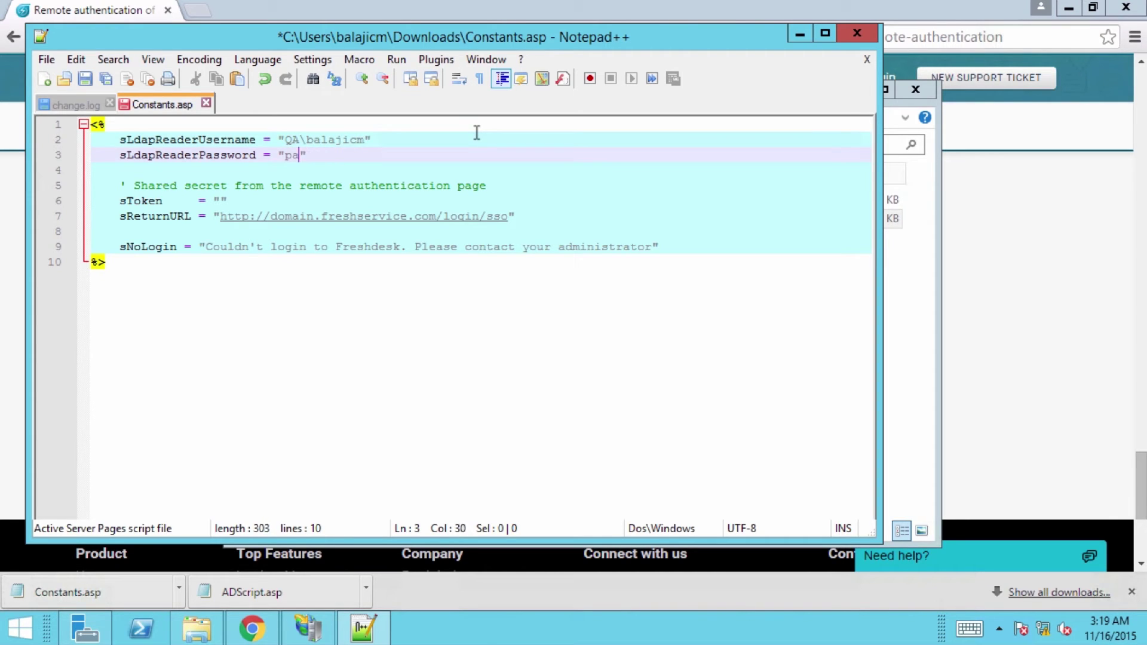
type("passwo")
left_click(149, 202)
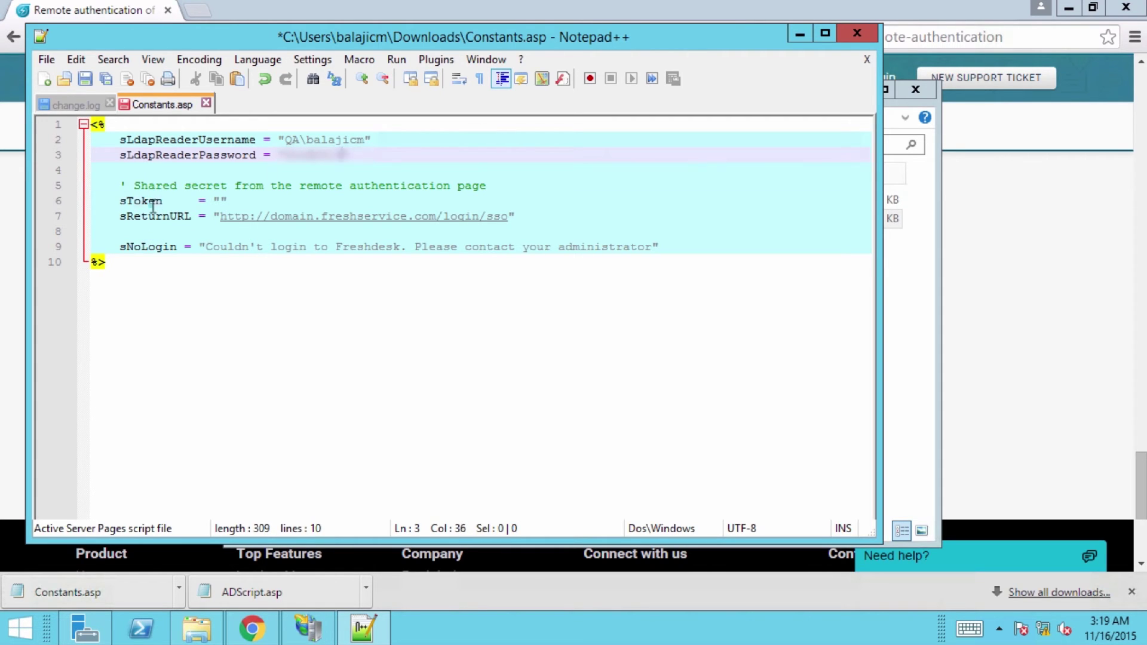
left_click(223, 201)
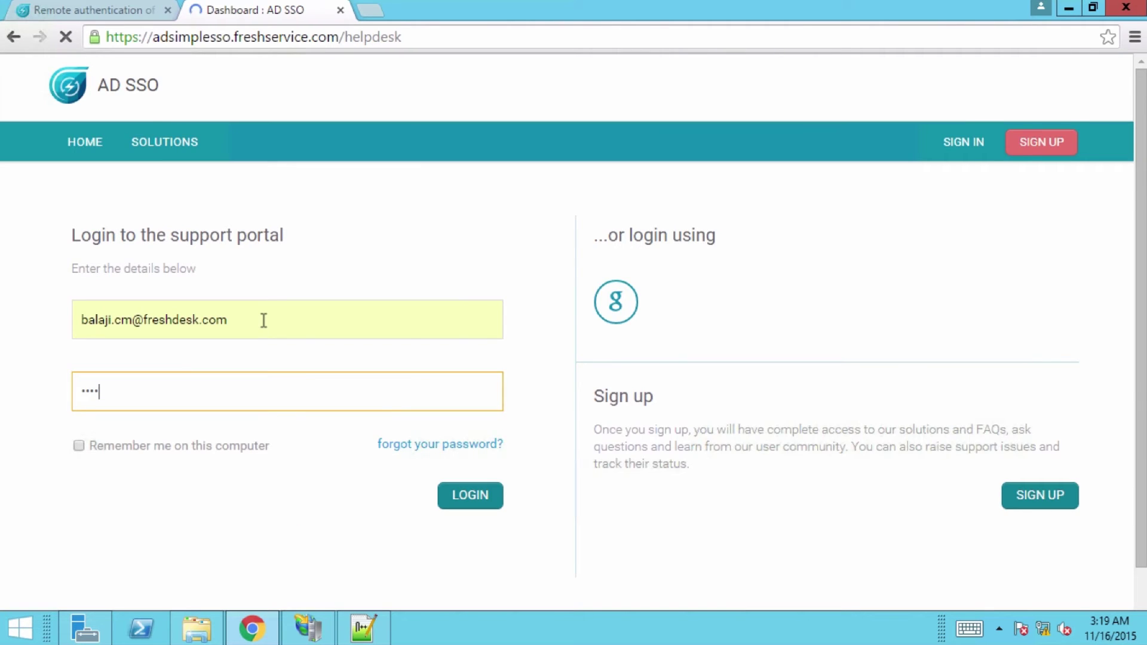
- Go to Freshservice's Security settings from the Admin page
left_click(744, 128)
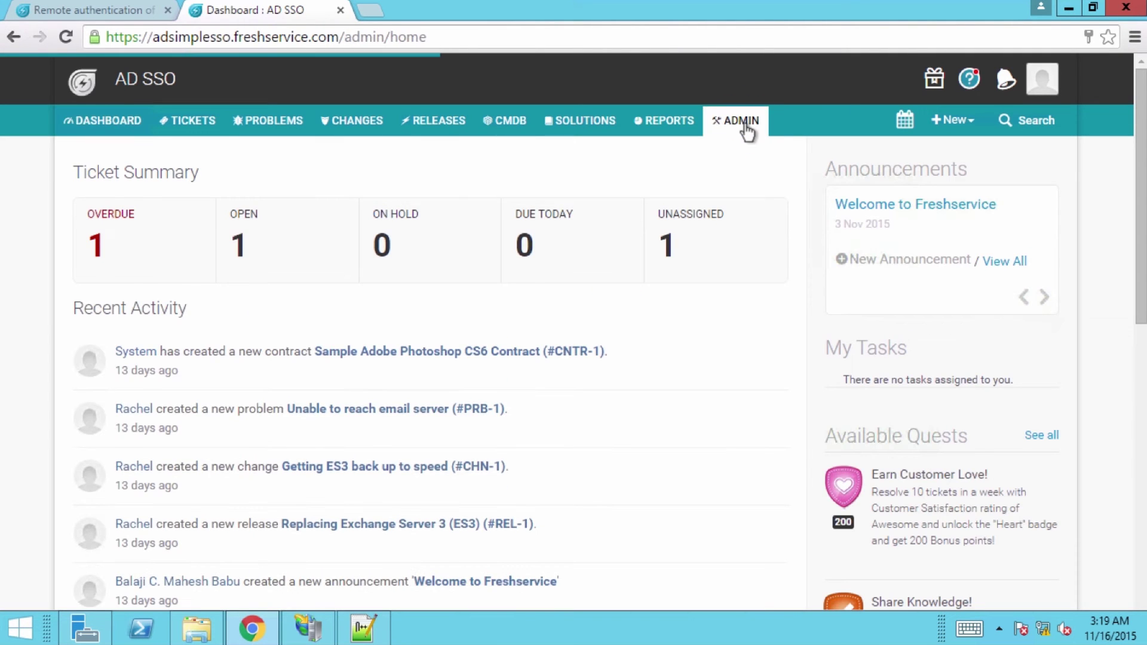
scroll(315, 435, "down", 5)
scroll(314, 435, "down", 5)
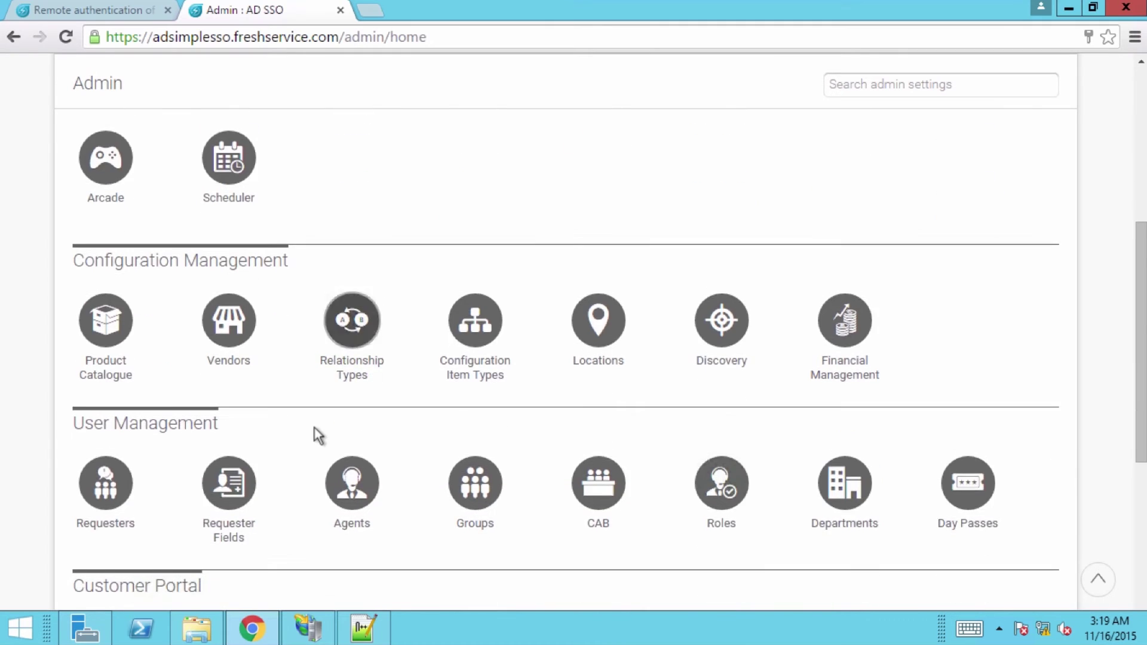
left_click(135, 516)
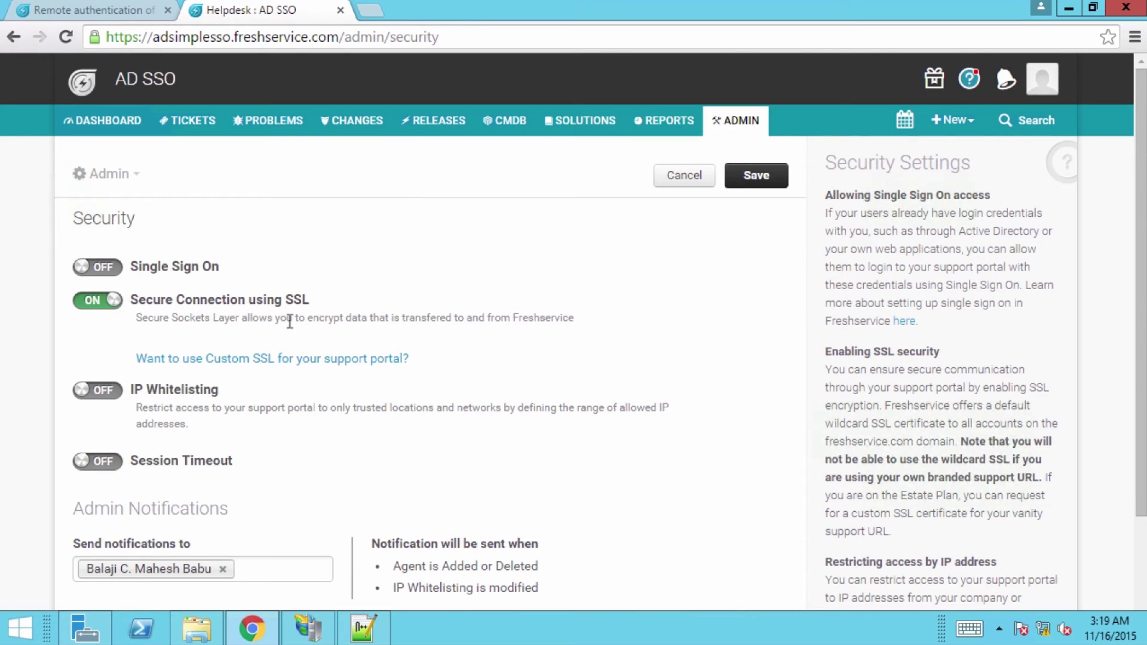
- Turn Single Sign On on with Simple SSO and select the shared secret token
left_click(102, 267)
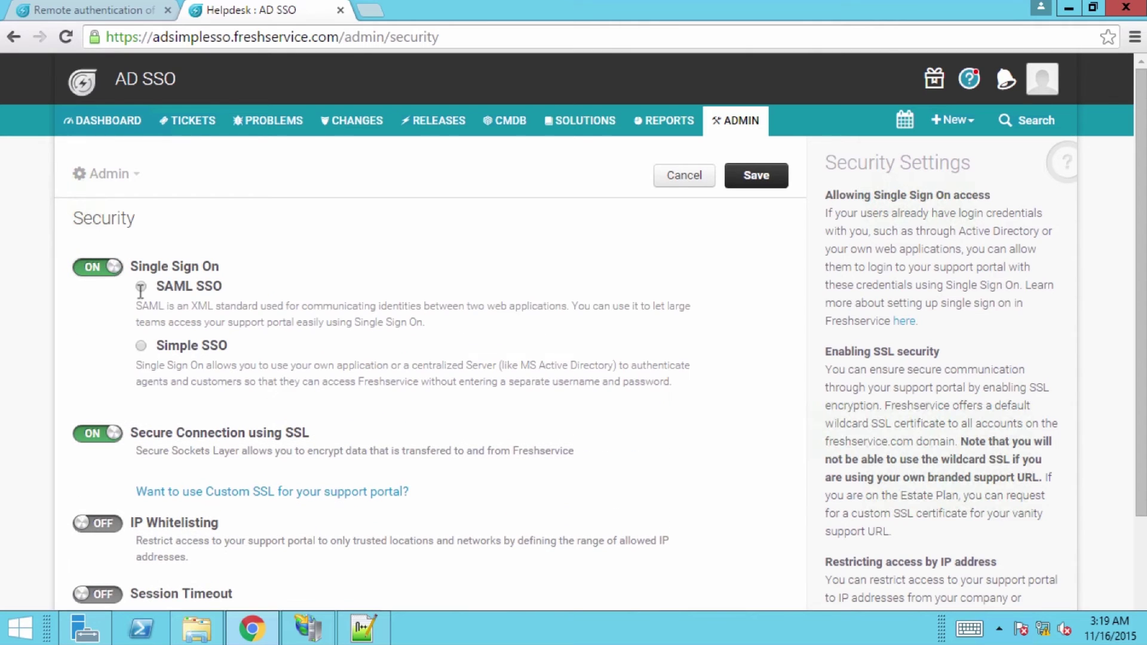
left_click(141, 345)
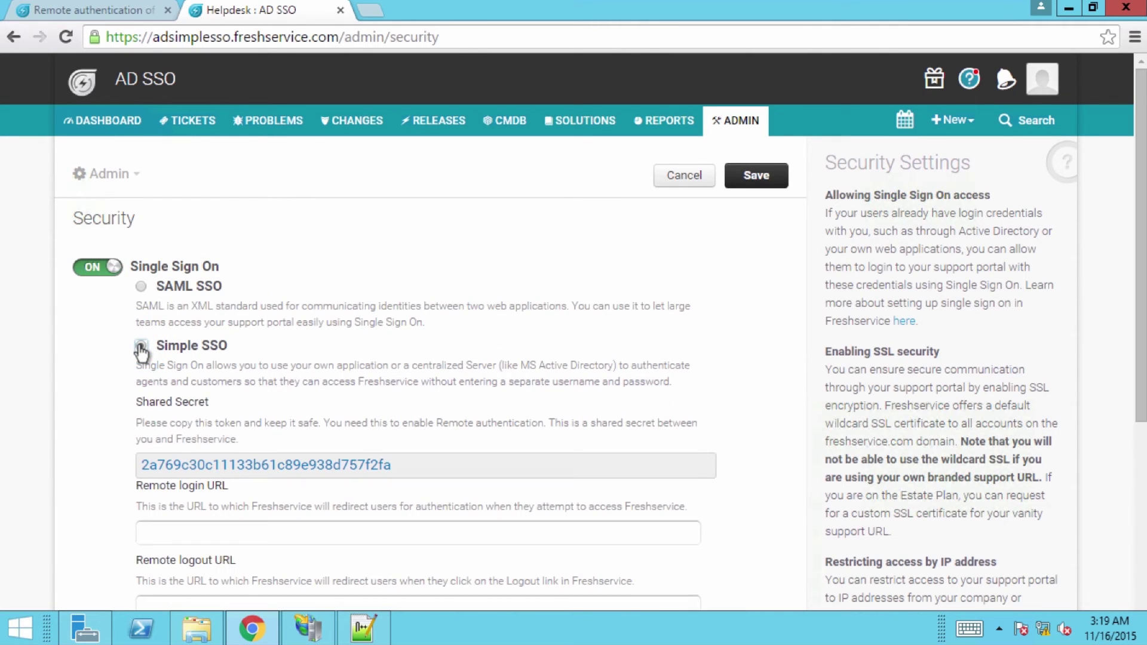
scroll(178, 388, "down", 3)
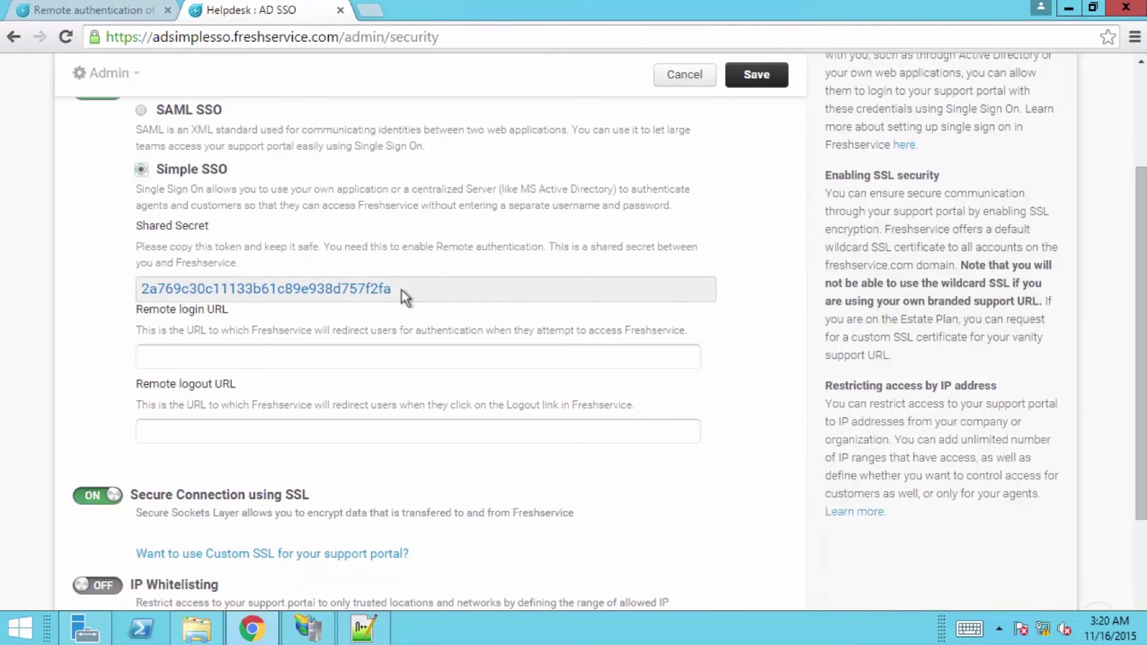
left_click(403, 289)
right_click(187, 287)
- Copy the shared secret and paste it into sToken in Constants.asp
left_click(197, 297)
key("alt+Tab")
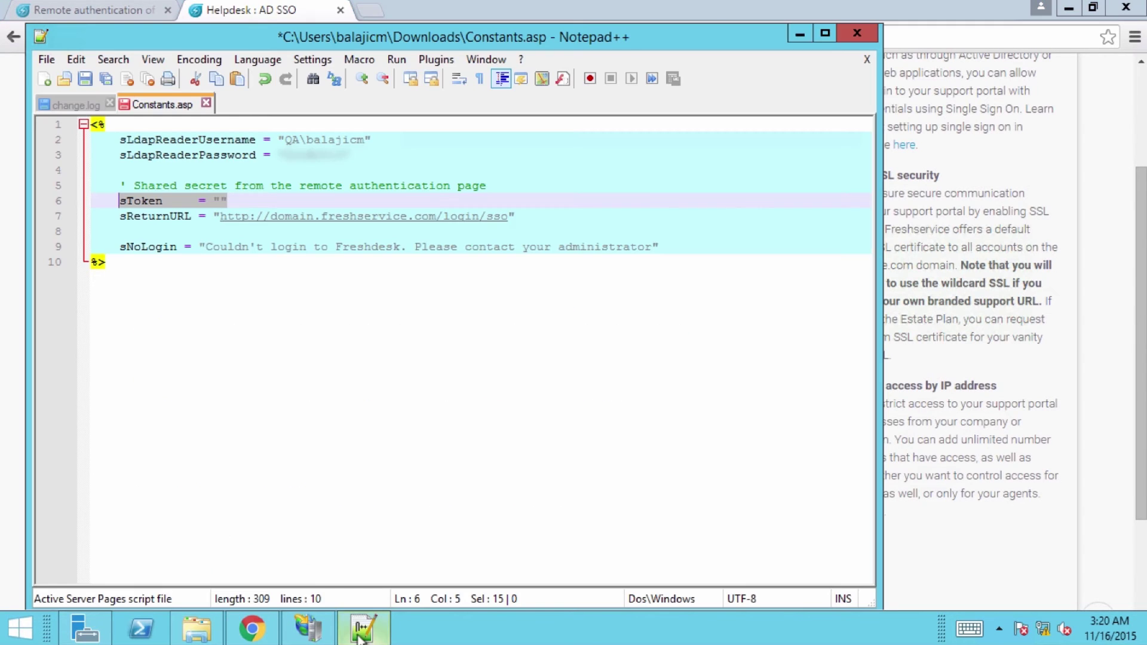
left_click(222, 201)
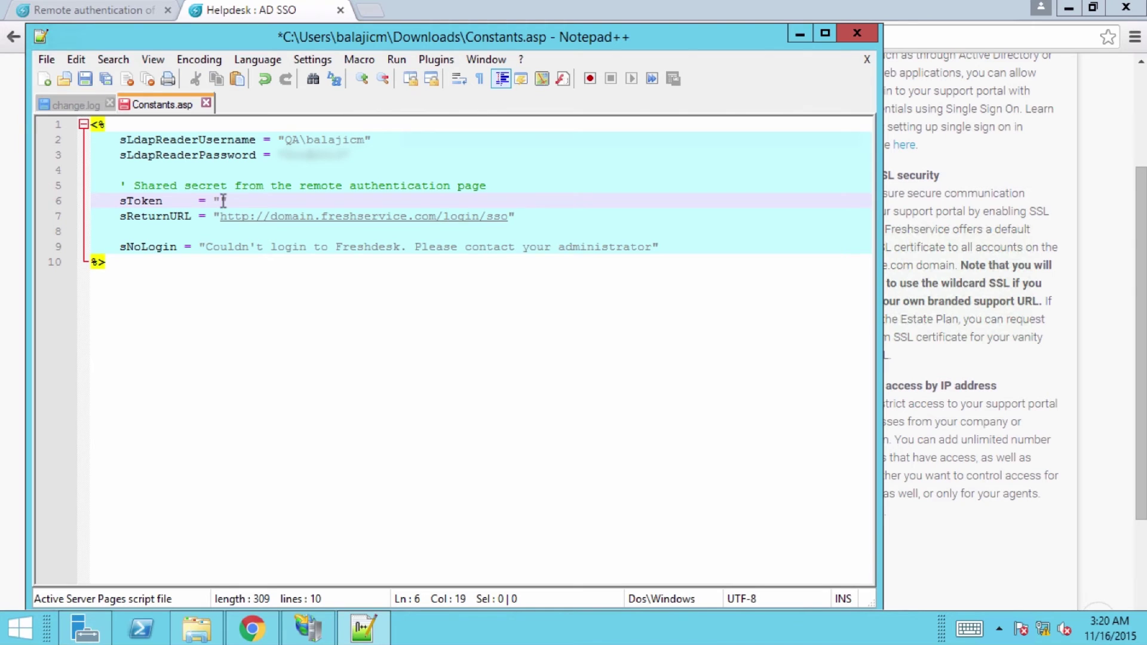
right_click(223, 200)
left_click(251, 248)
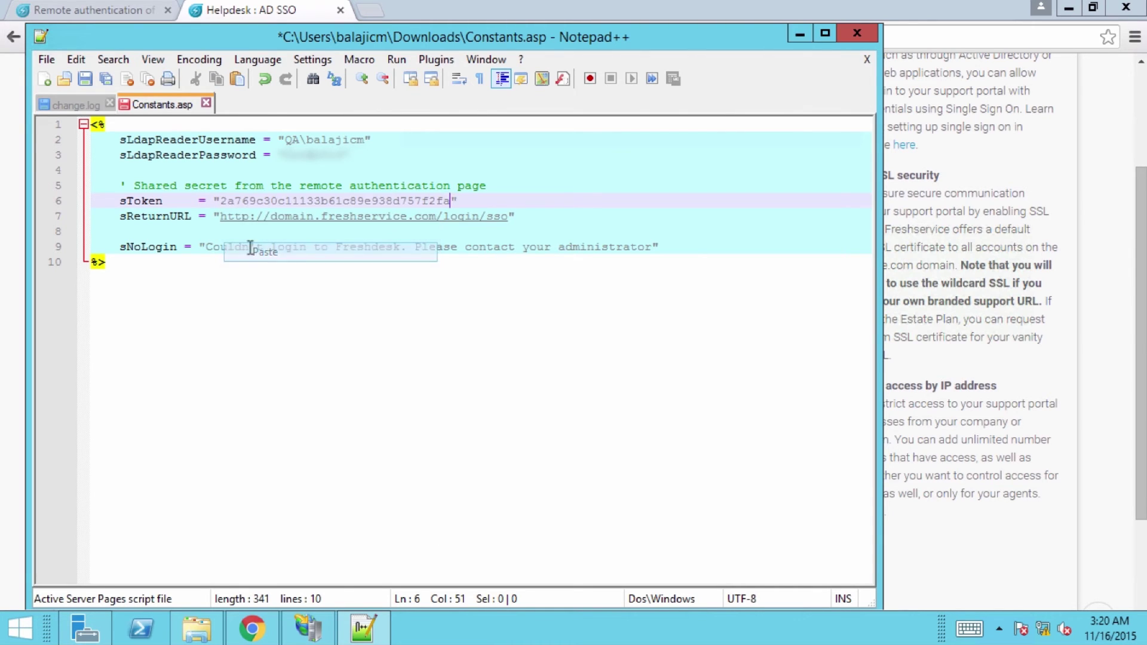
- Change 'domain' to 'adsimplesso' in sReturnURL, save Constants.asp, and close Notepad++
left_click(518, 215)
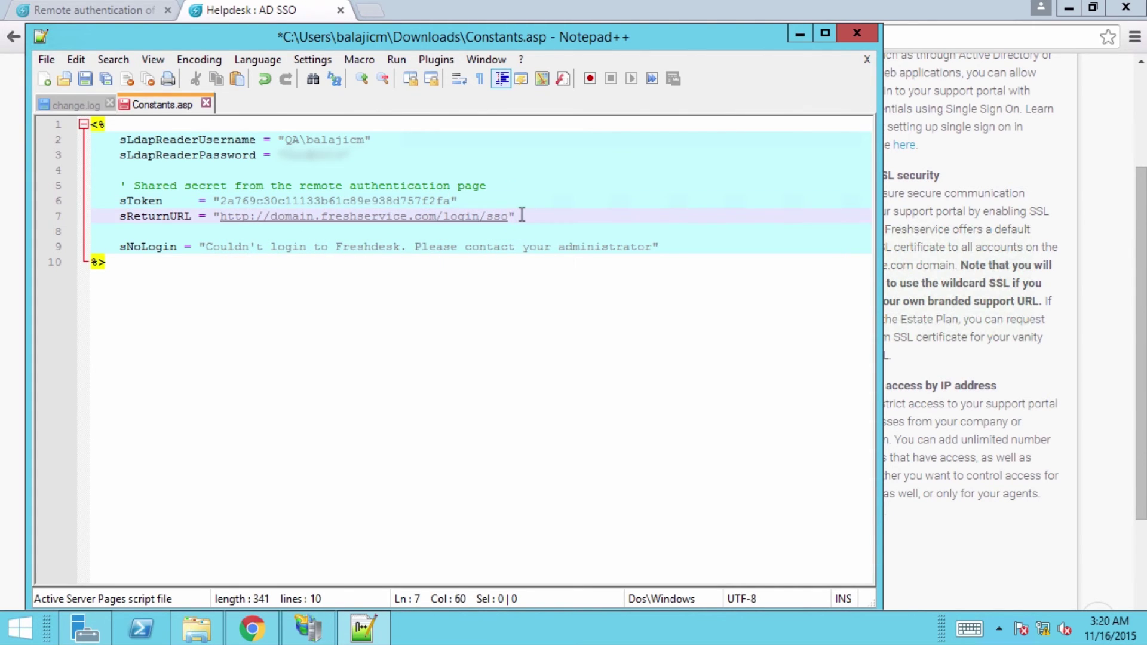
key("Left")
key("Left")
key("Left")
key("Left")
key("Left")
key("Left")
key("Left")
key("Left")
key("Left")
key("Left")
key("Left")
key("Left")
key("Left")
key("Left")
key("Left")
key("Left")
key("Left")
key("Left")
key("Left")
key("Left")
key("ctrl+shift+Left")
key("ctrl+v")
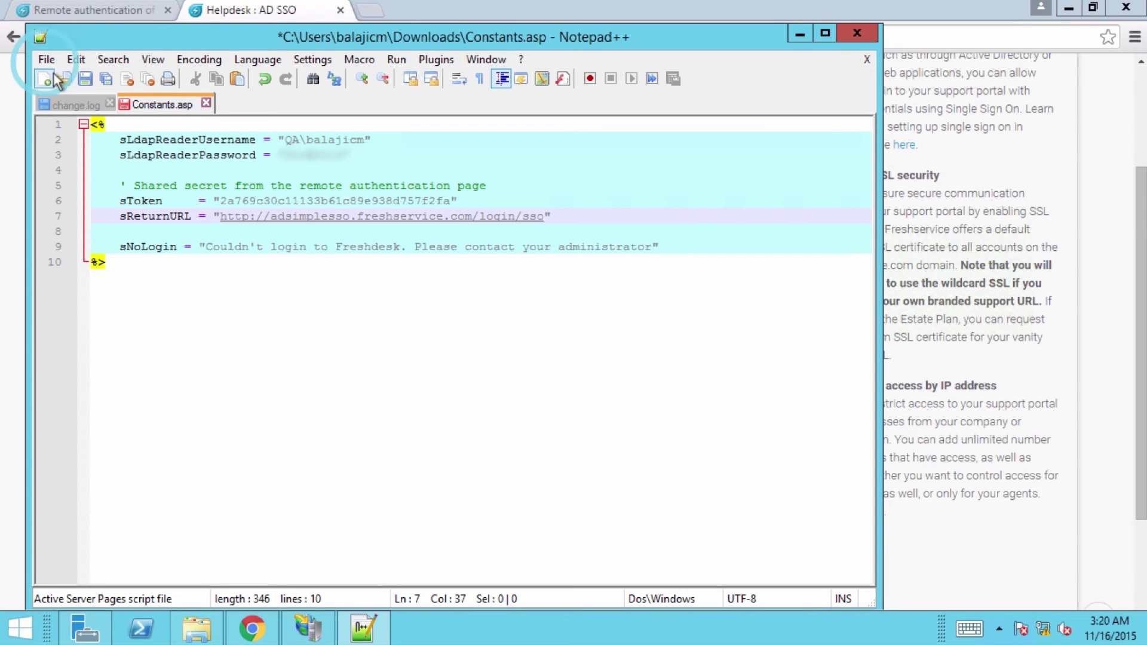
left_click(46, 59)
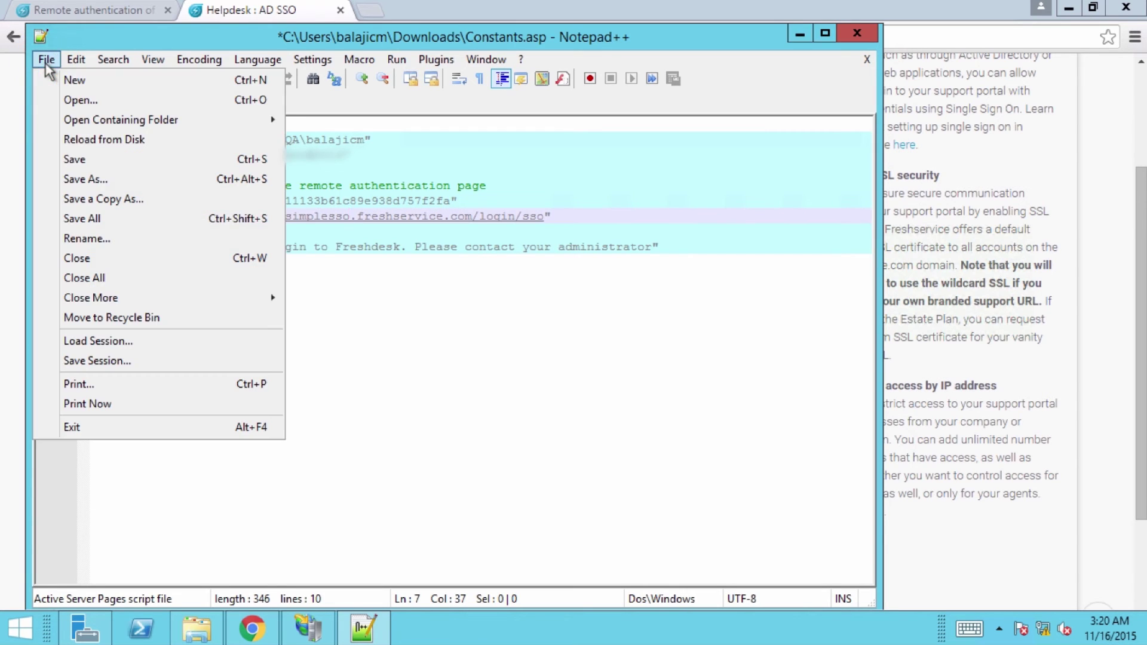
left_click(81, 159)
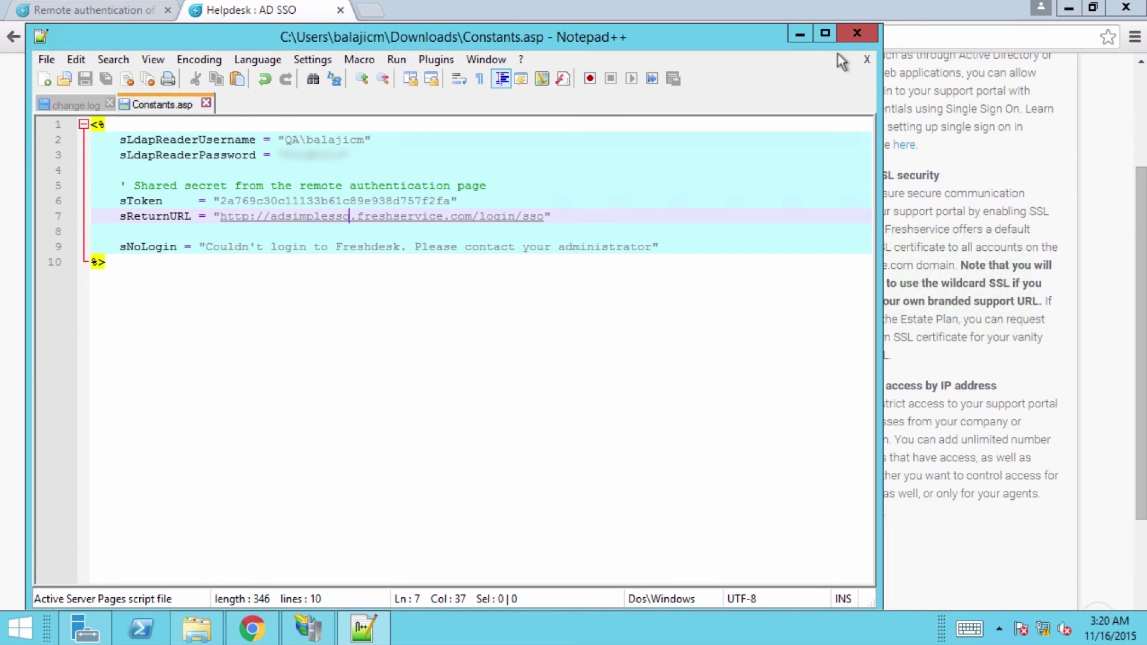
left_click(849, 28)
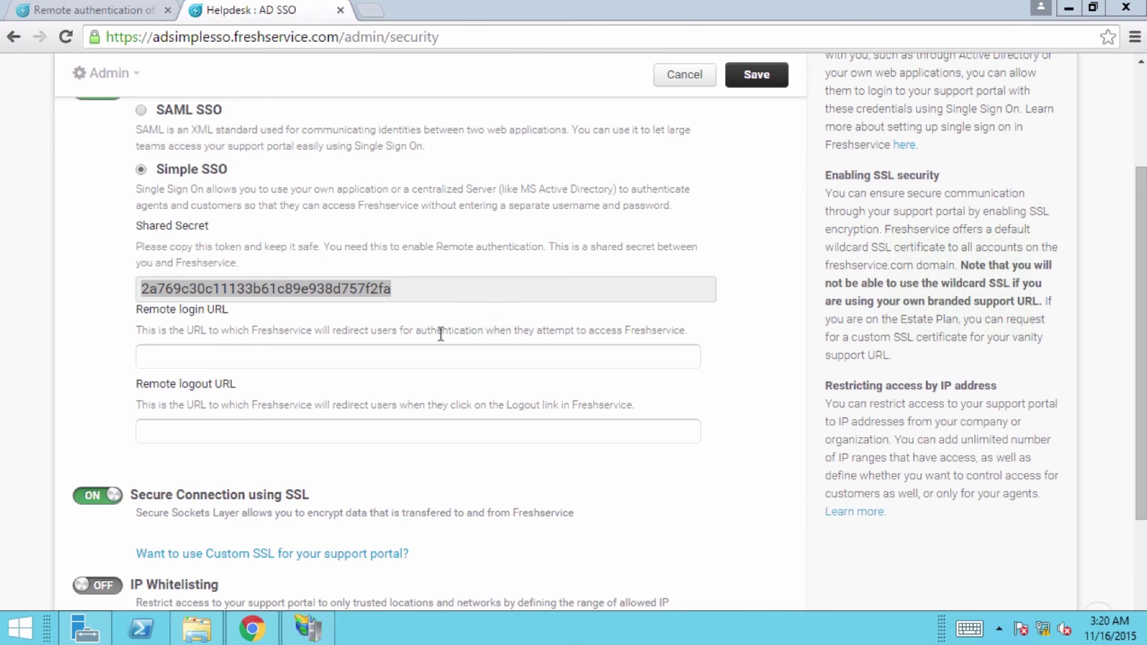
left_click(309, 627)
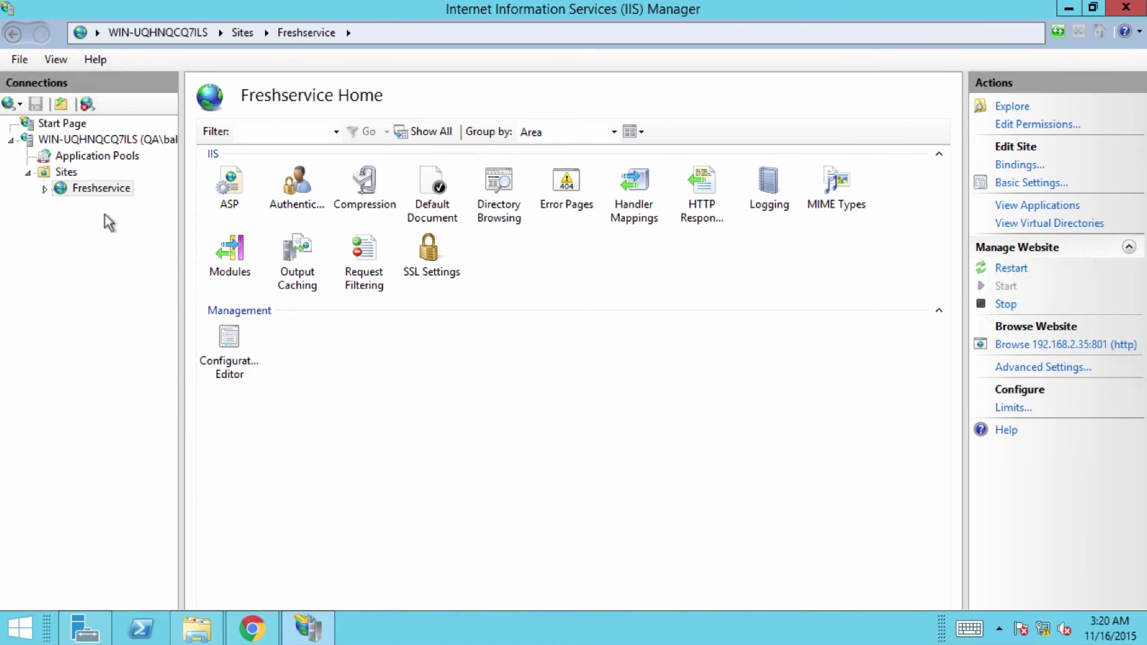
- Paste the ADScript.asp and Constants.asp files into the Freshservice site folder
right_click(98, 189)
left_click(122, 203)
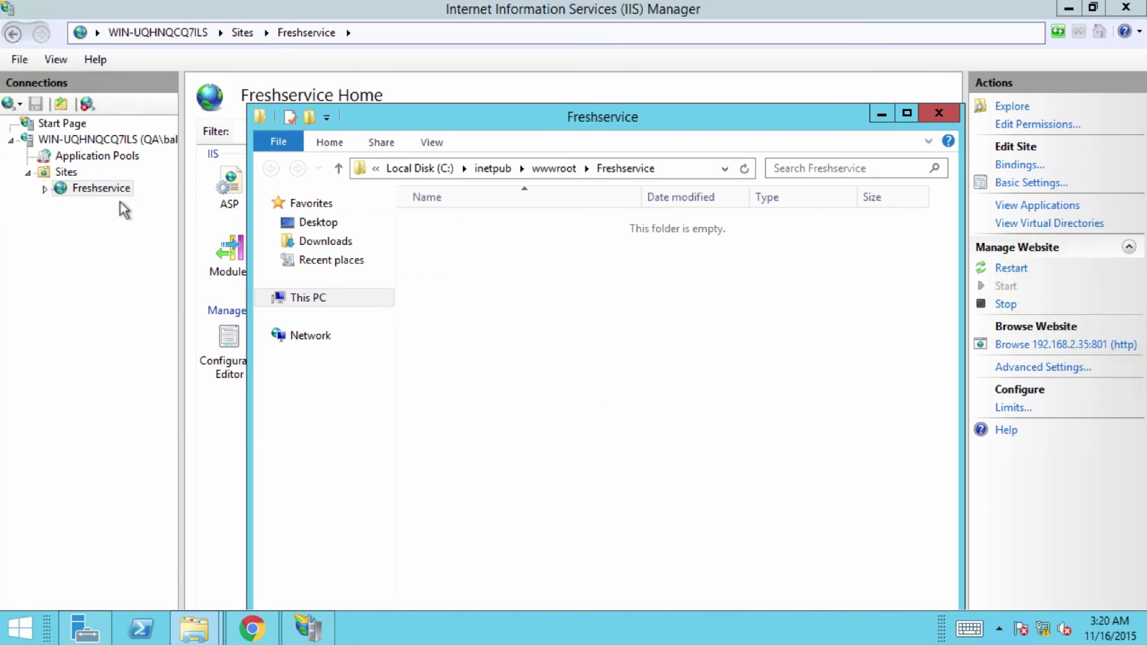
right_click(515, 251)
left_click(553, 369)
- Add ADScript.asp as the site's default document
key("alt+Tab")
left_click(417, 185)
double_click(426, 198)
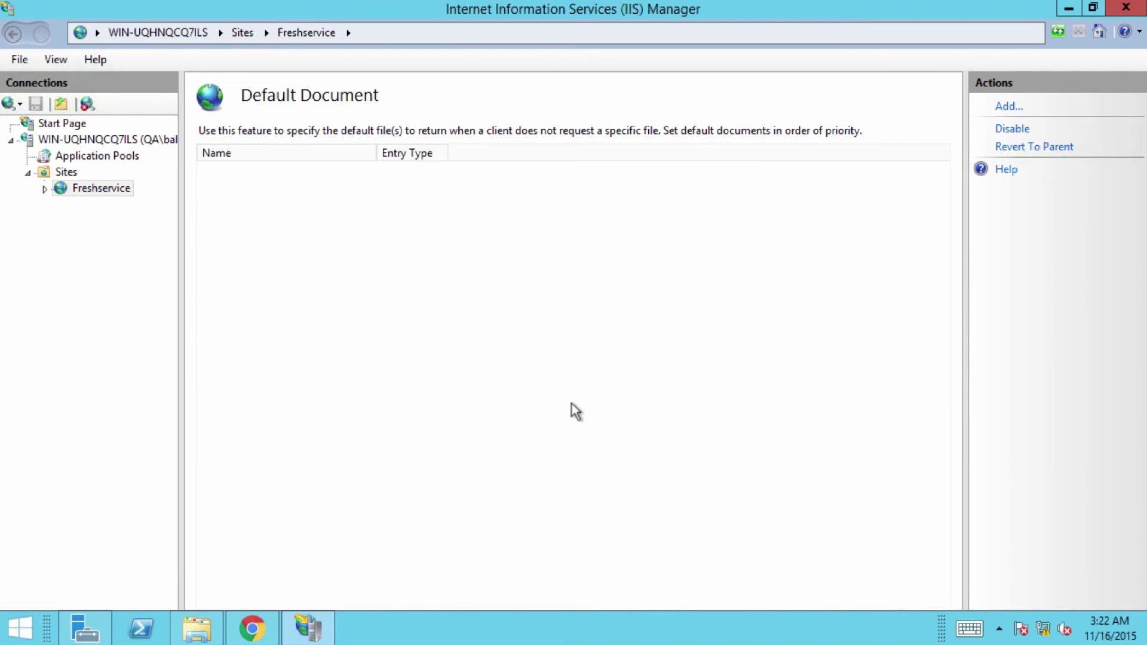
right_click(404, 270)
left_click(421, 278)
type("ADScript.asp")
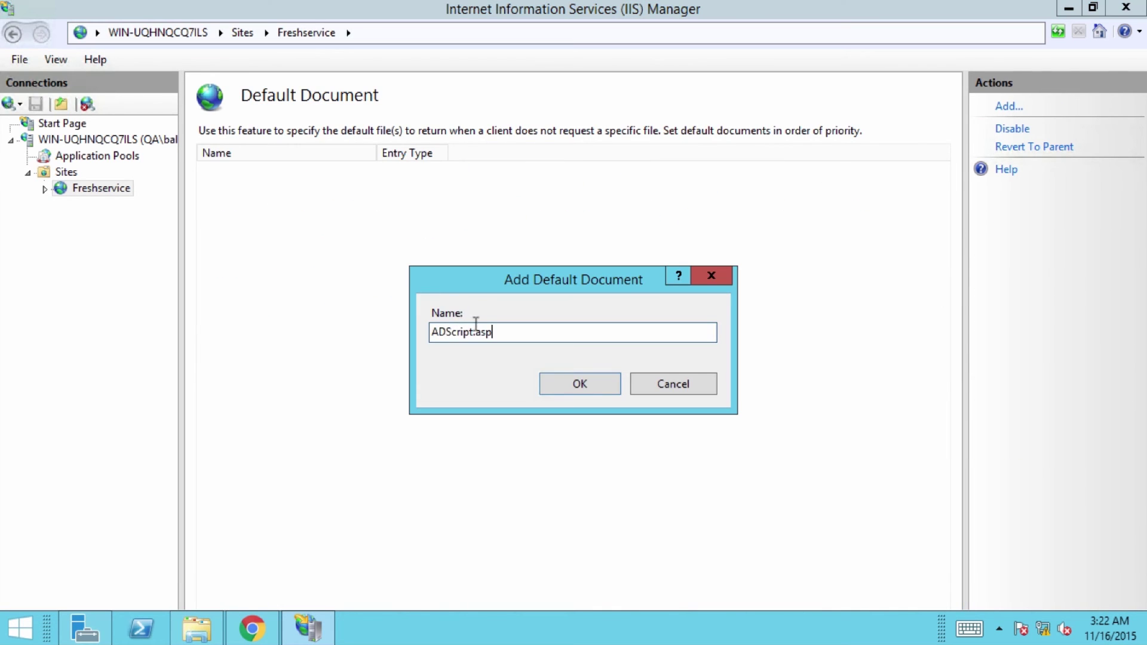
left_click(578, 380)
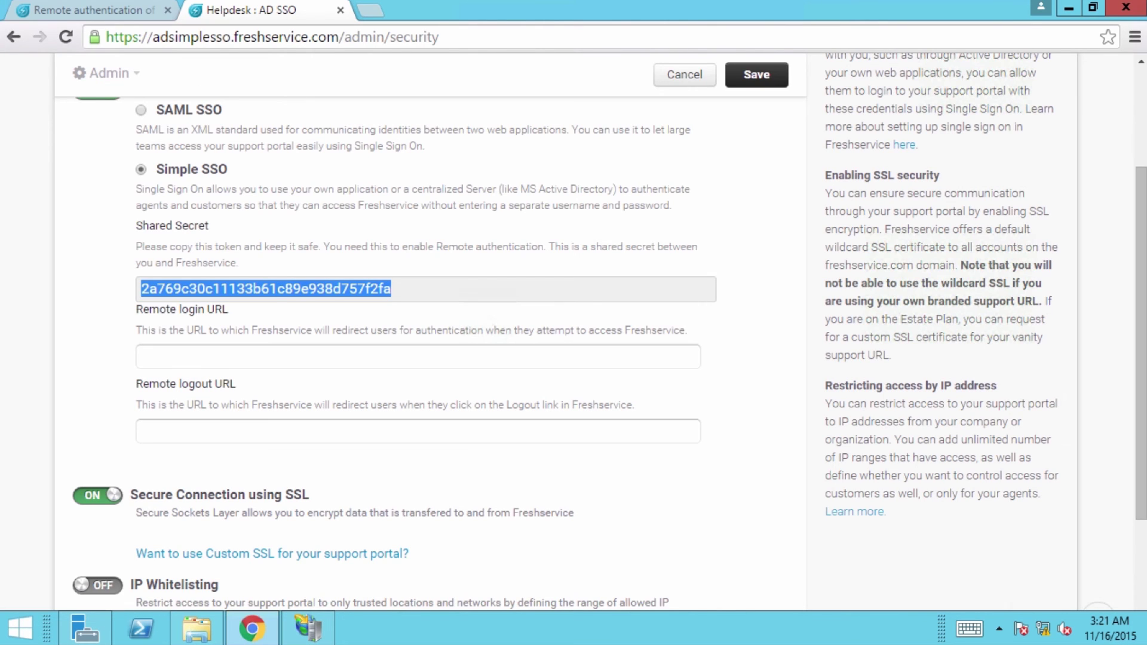
left_click(194, 357)
type("ht")
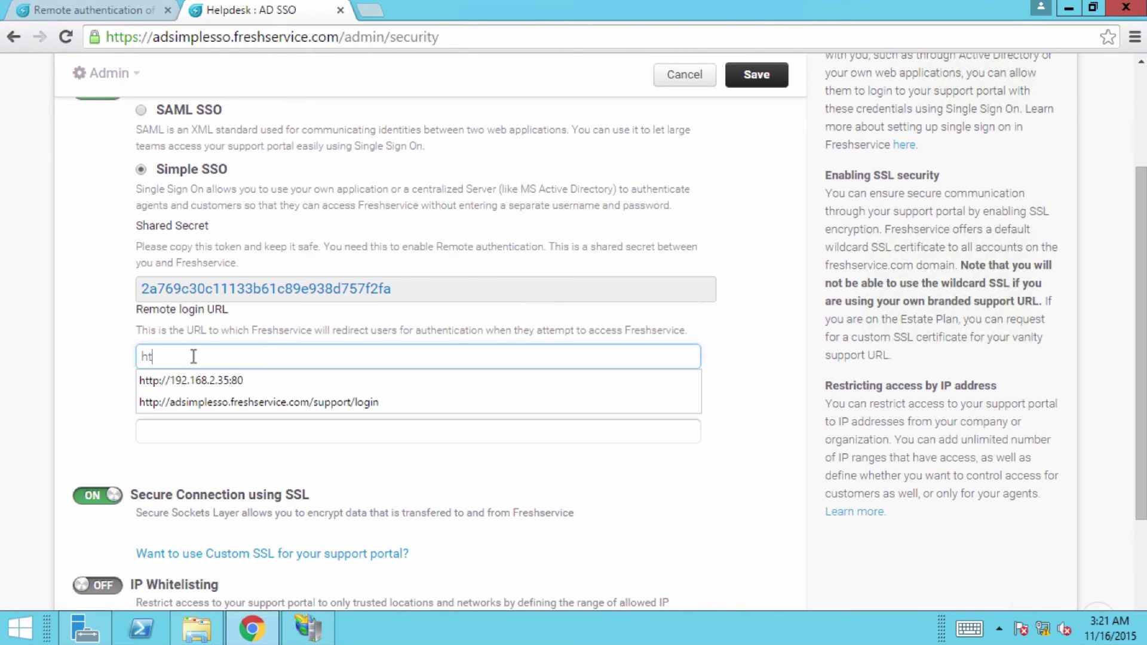
type("tp://192.16")
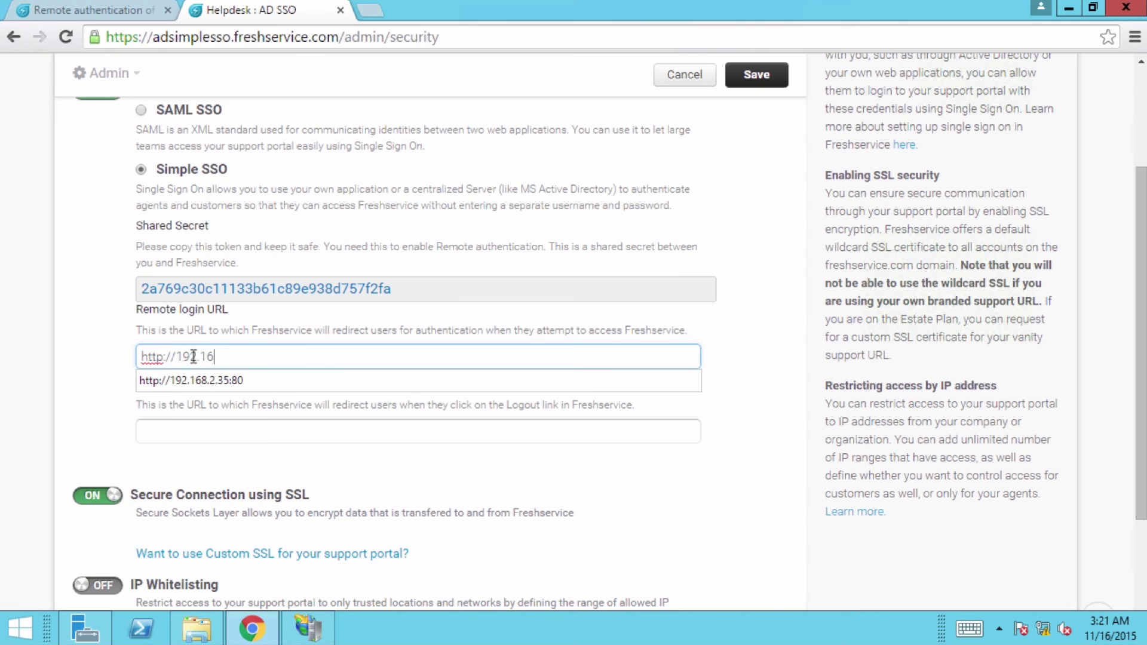
type("8.2.35:801")
left_click(178, 428)
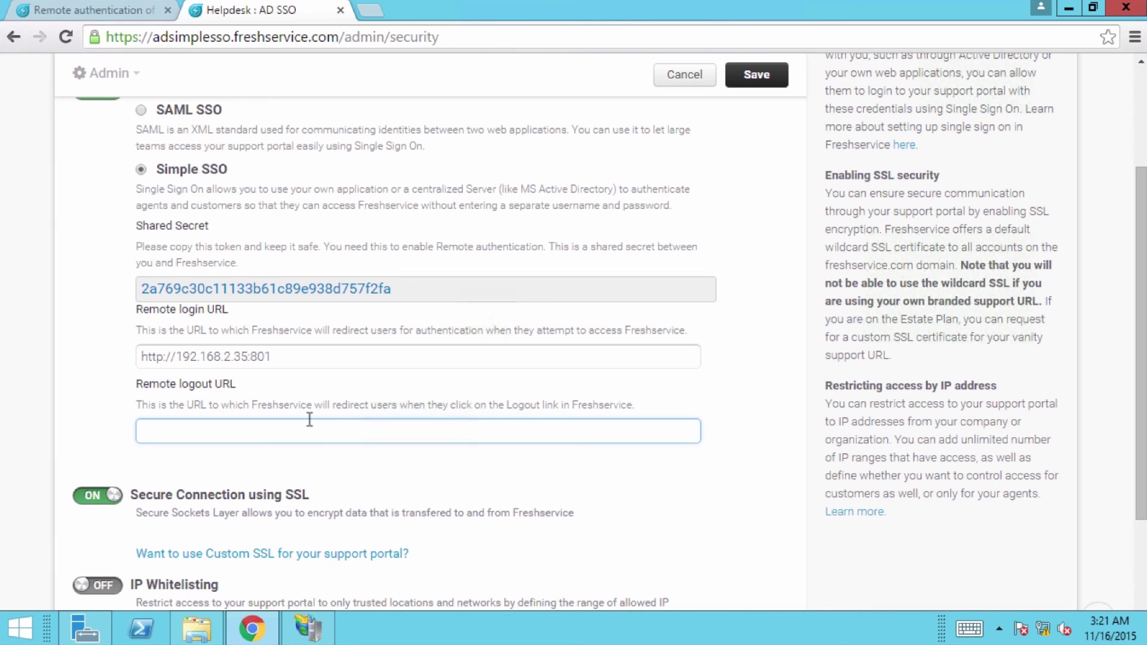
left_click(742, 81)
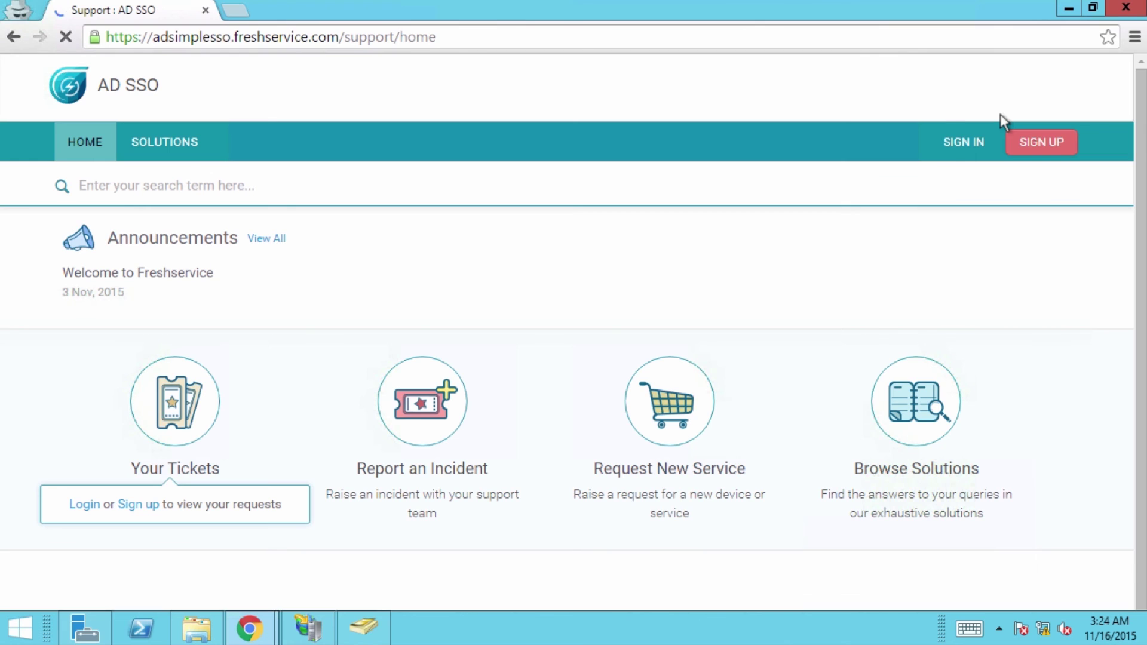
left_click(974, 142)
- Enter the AD domain user name and password at the authentication prompt and submit
type("qa\\")
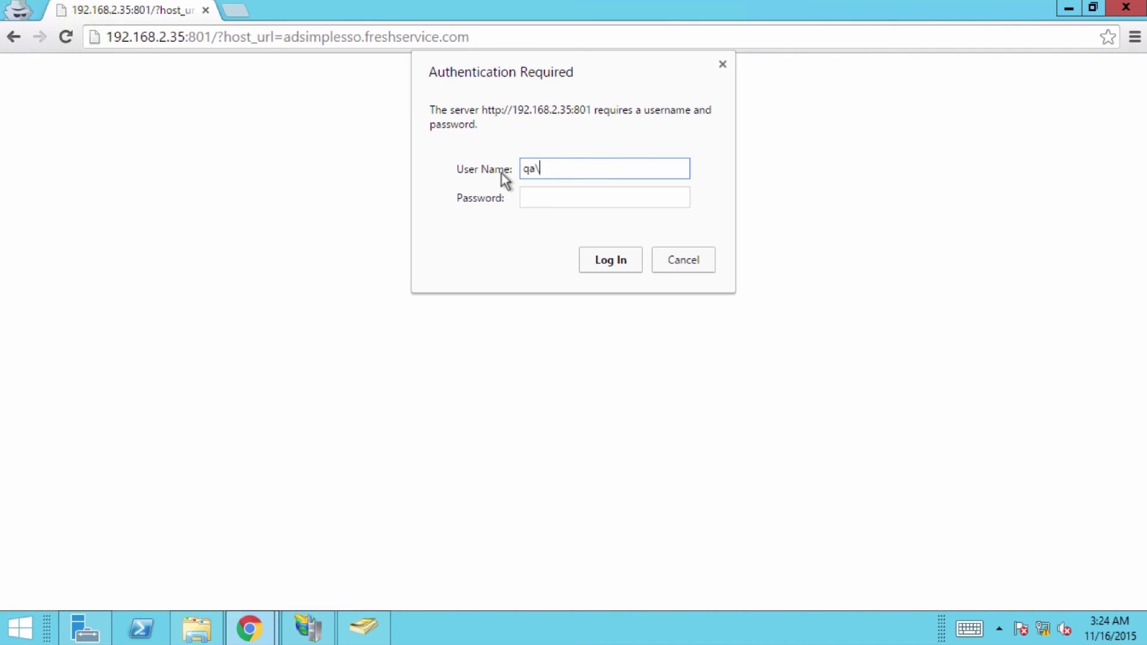
type("balajicm")
key("Tab")
type("******")
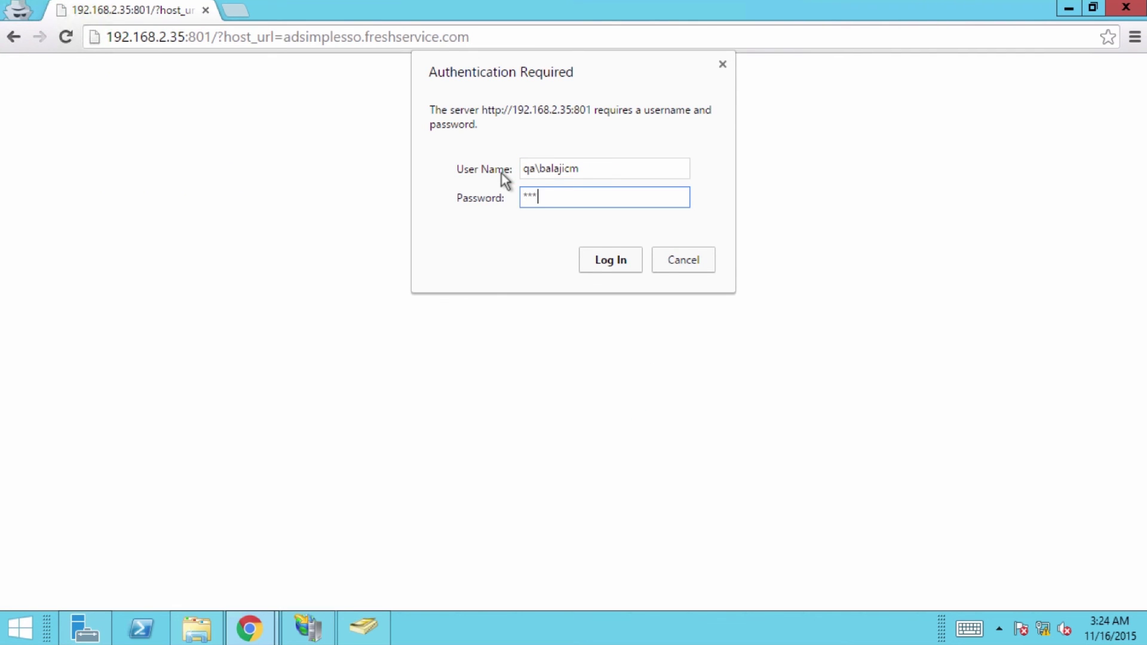
key("Return")
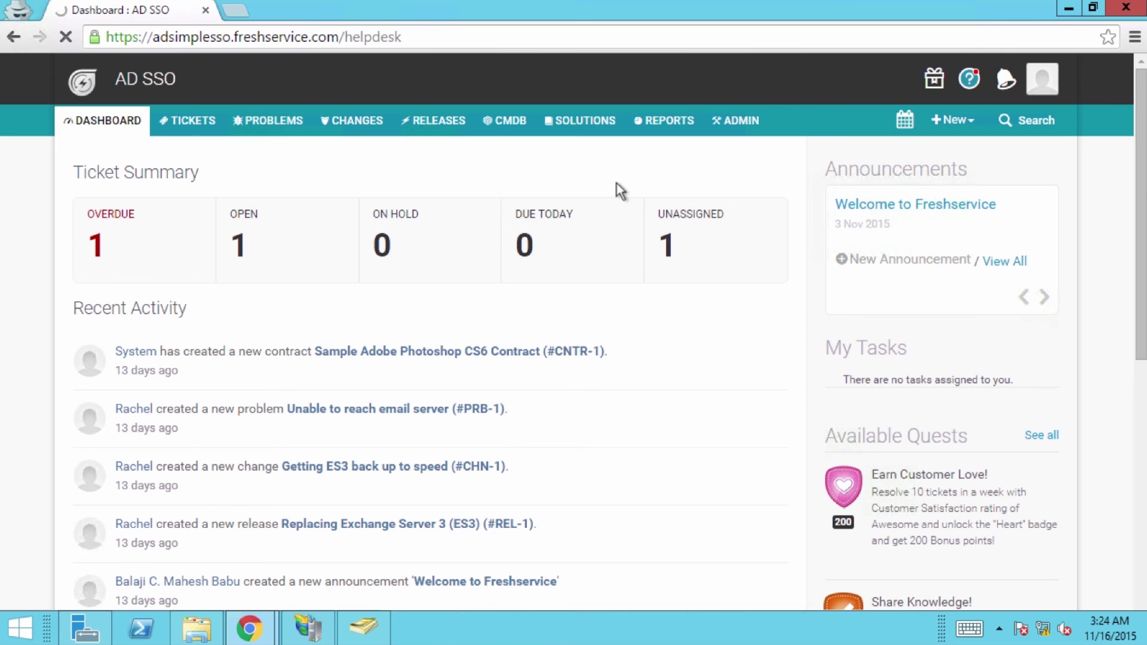